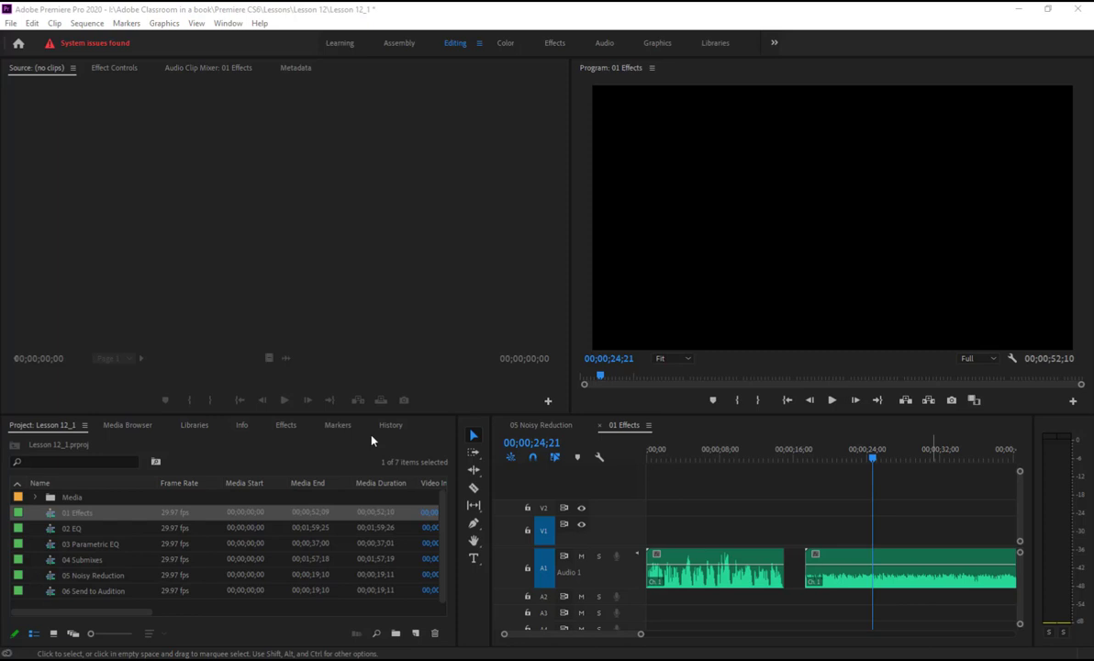
- Search the effects for "bass" and apply the Bass audio effect to the Ad Cliches Mono clip on Audio 1
left_click(286, 425)
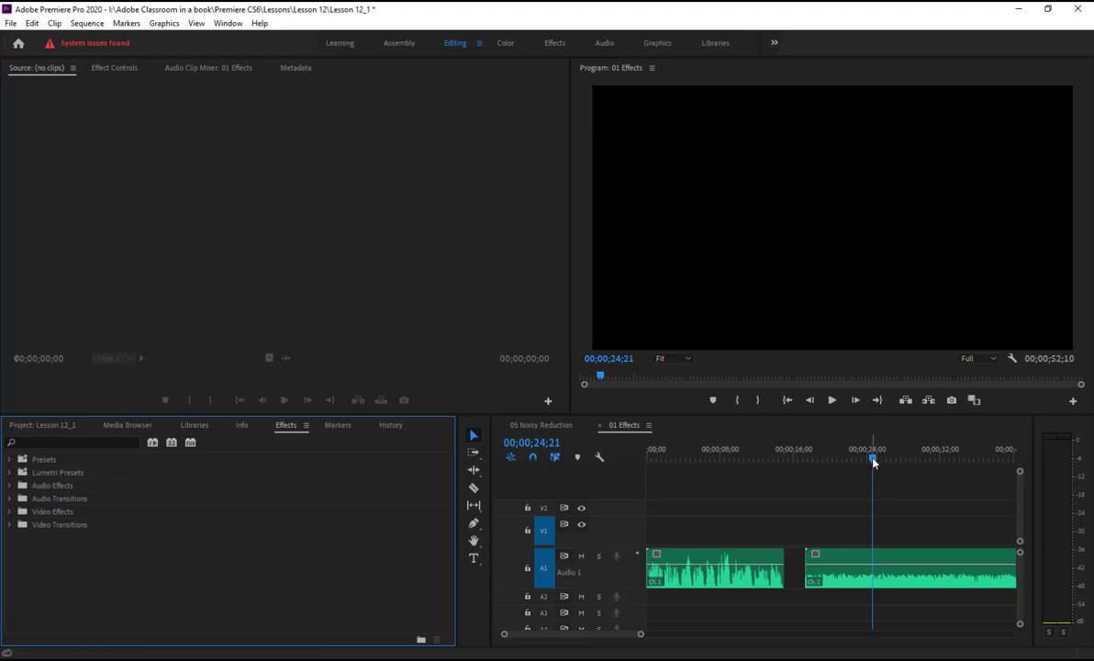
left_click_drag(874, 455, 680, 459)
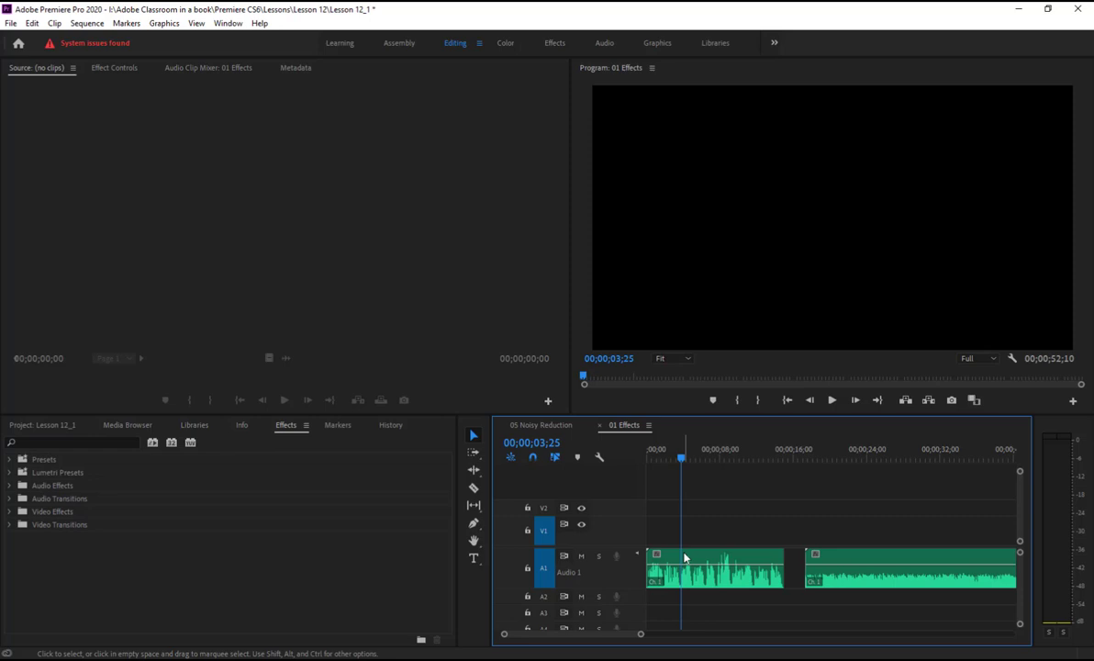
left_click(91, 444)
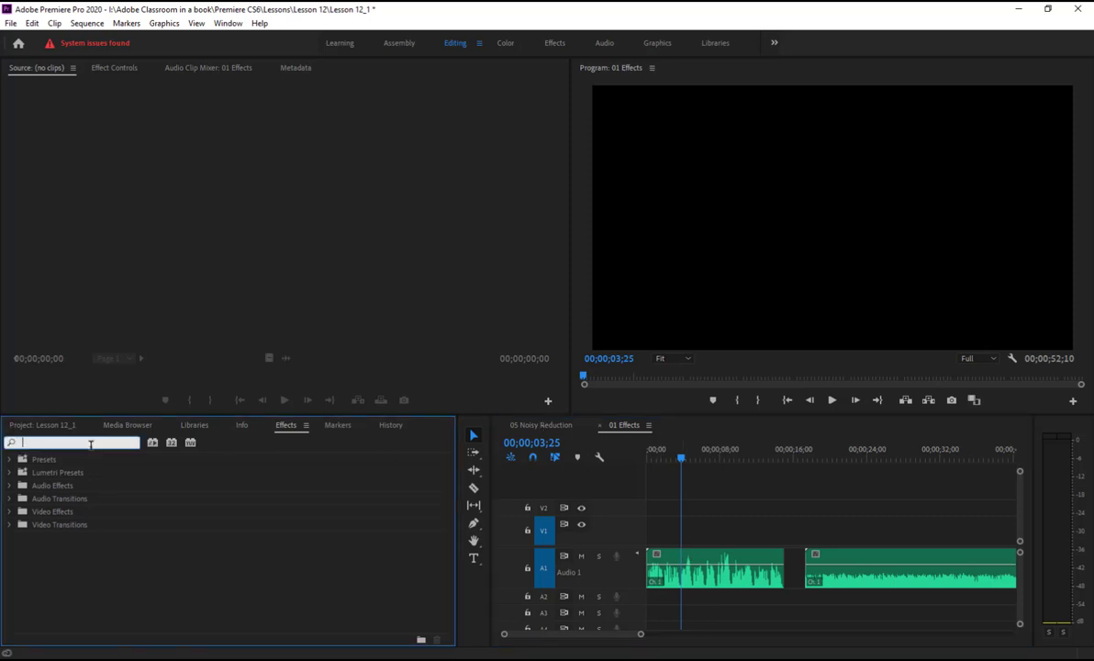
type("bass")
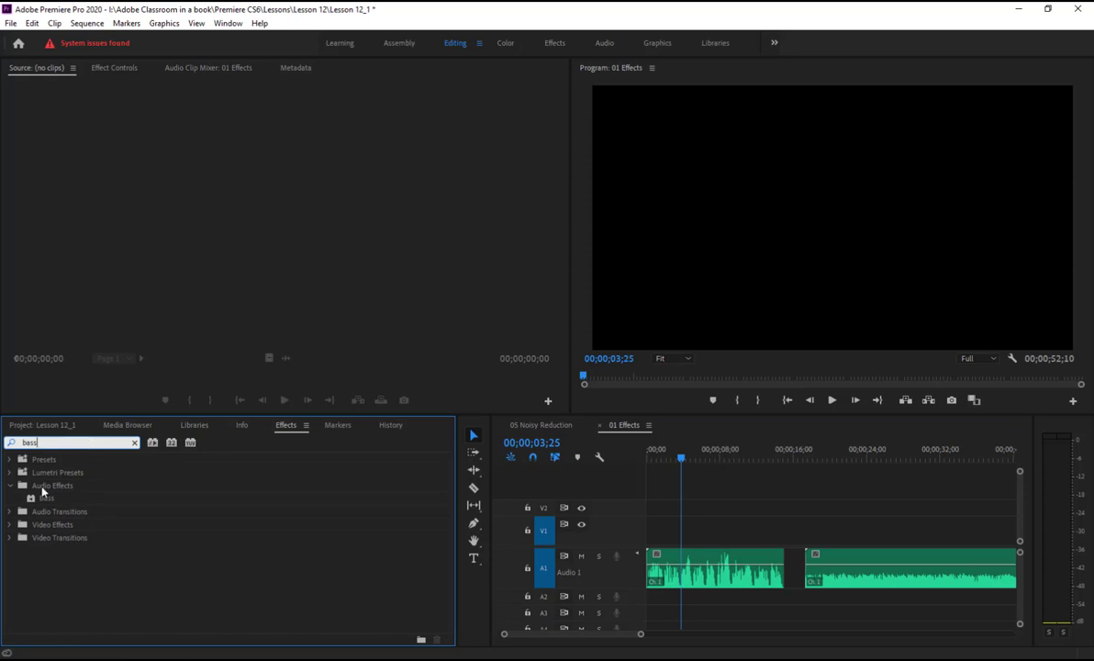
left_click_drag(35, 498, 686, 584)
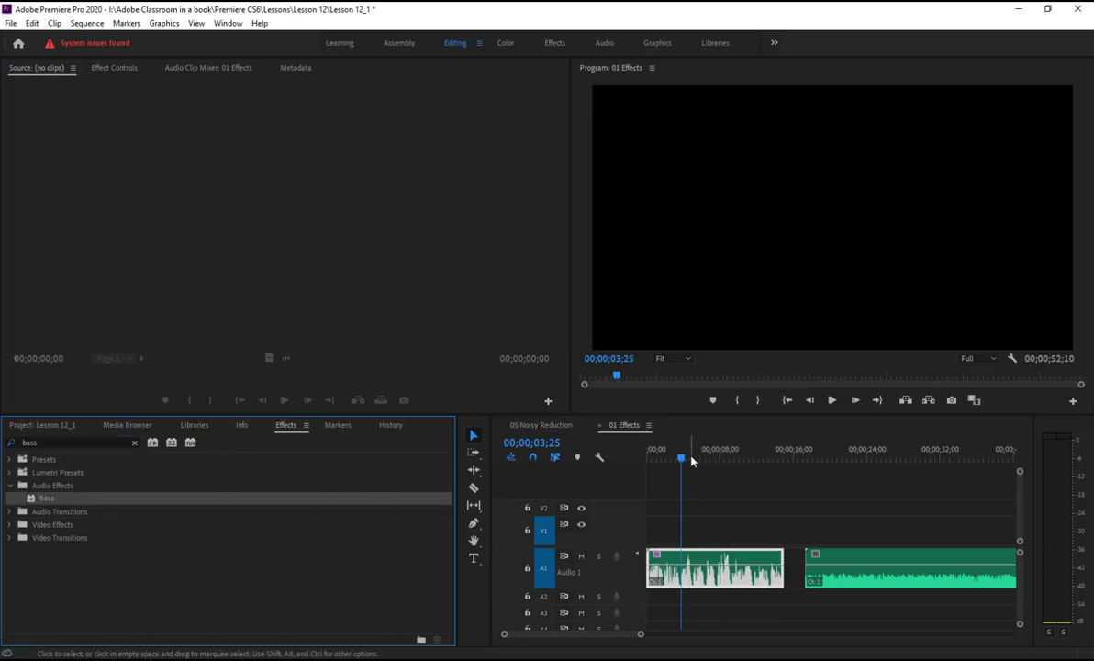
- Show the Ad Cliches Mono clip's effect settings and play its opening seconds from the start of the sequence
left_click_drag(682, 456, 542, 452)
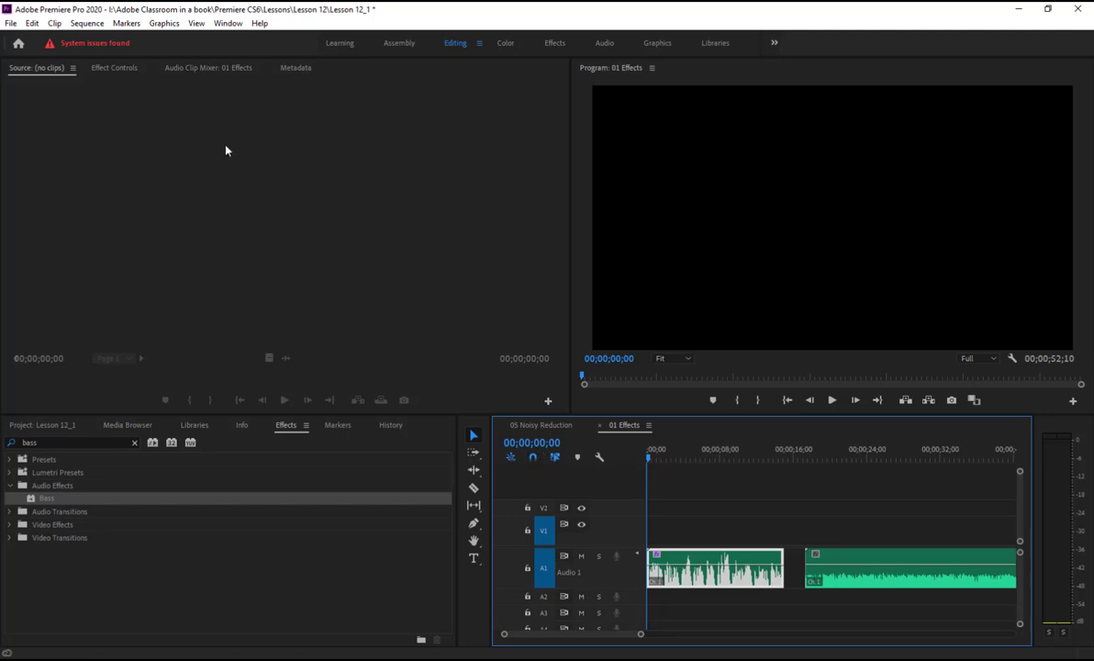
left_click(108, 68)
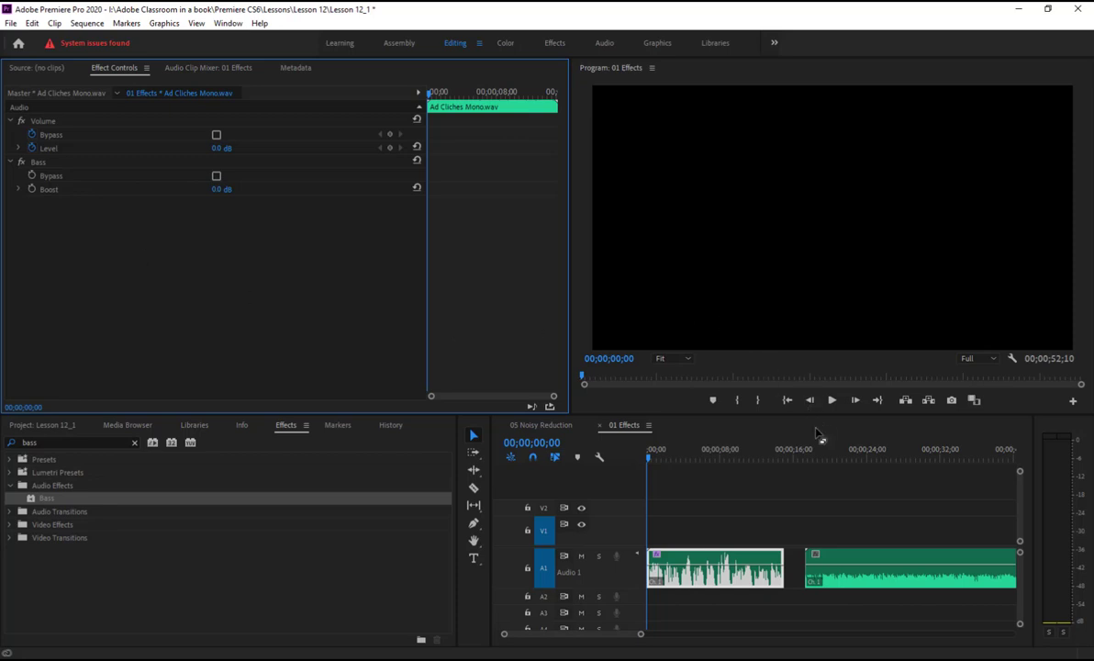
left_click(830, 401)
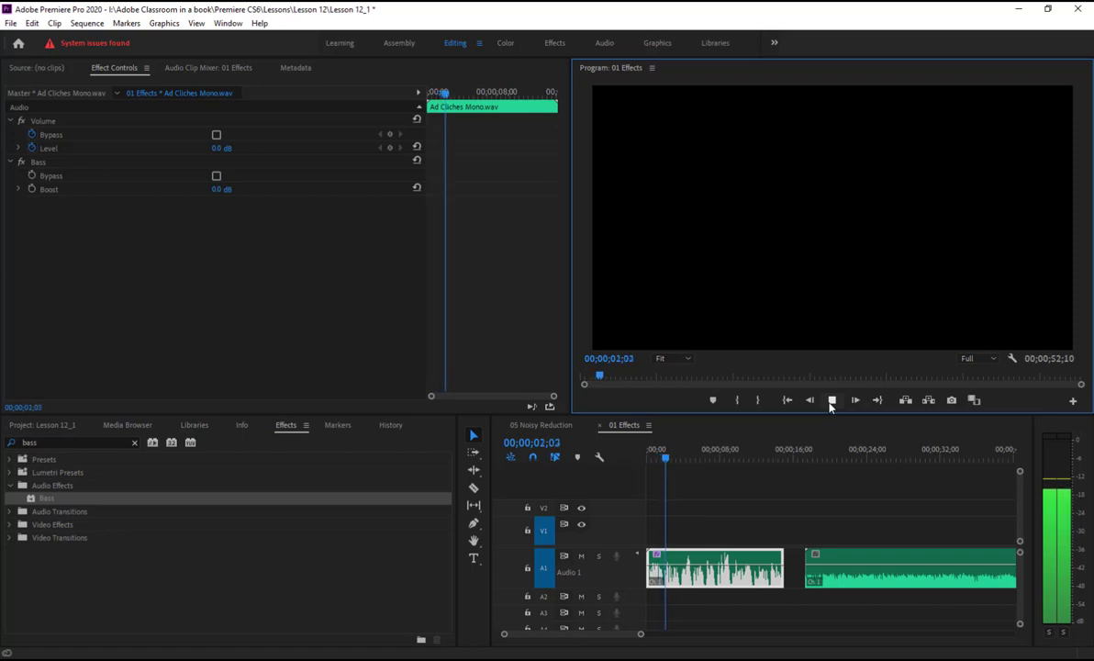
left_click(830, 401)
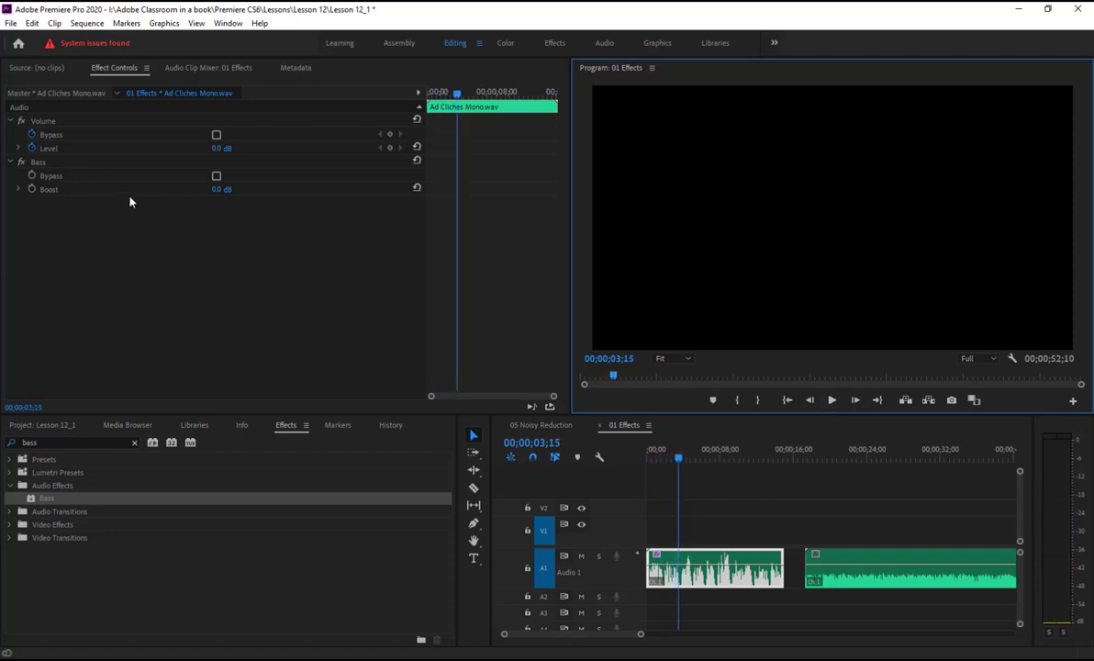
- Set the Bass effect's Boost to -20 dB on the Ad Cliches Mono clip
left_click(212, 194)
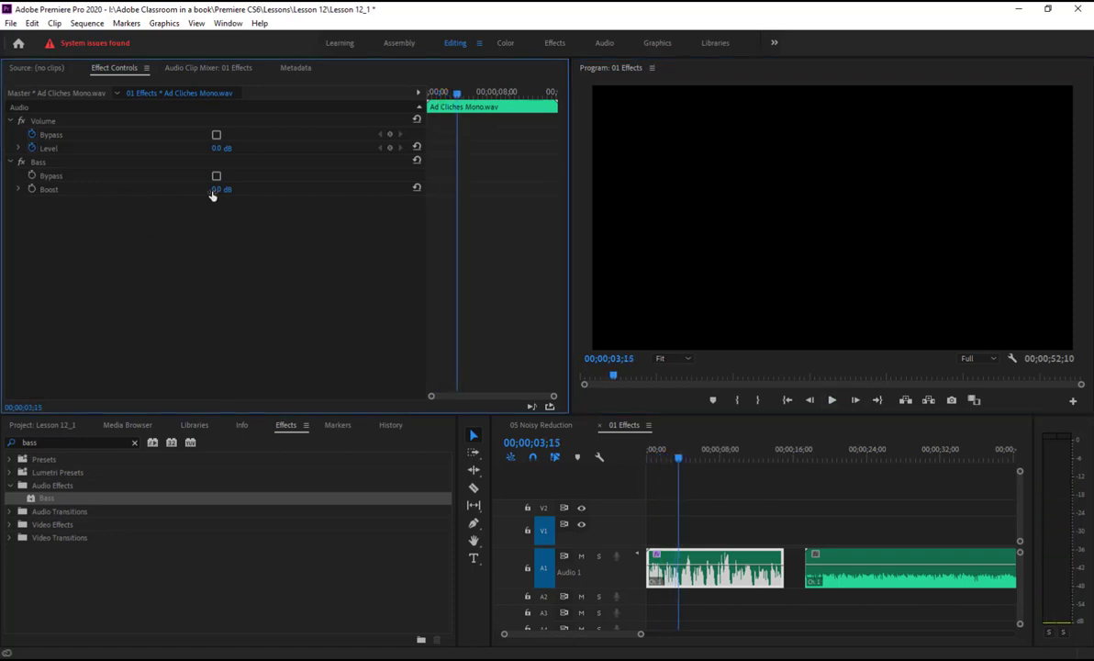
left_click_drag(212, 194, 184, 194)
left_click(220, 191)
type("-20")
key("Return")
- Play the Ad Cliches Mono clip from its start and toggle the Bass effect to compare the sound
left_click_drag(679, 457, 597, 458)
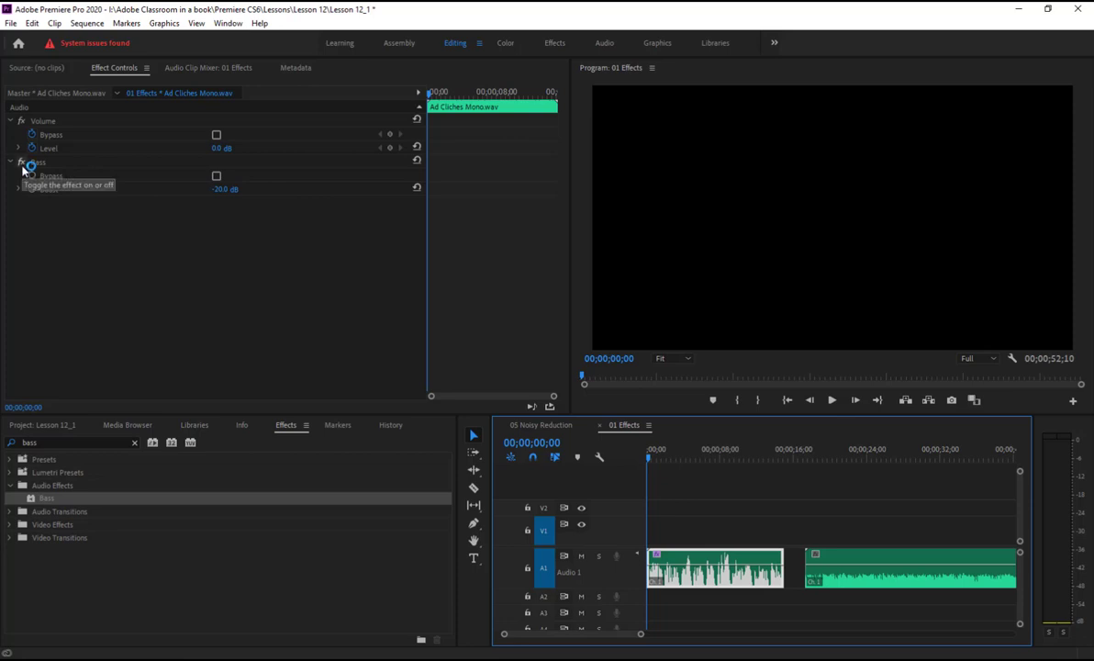
left_click(831, 400)
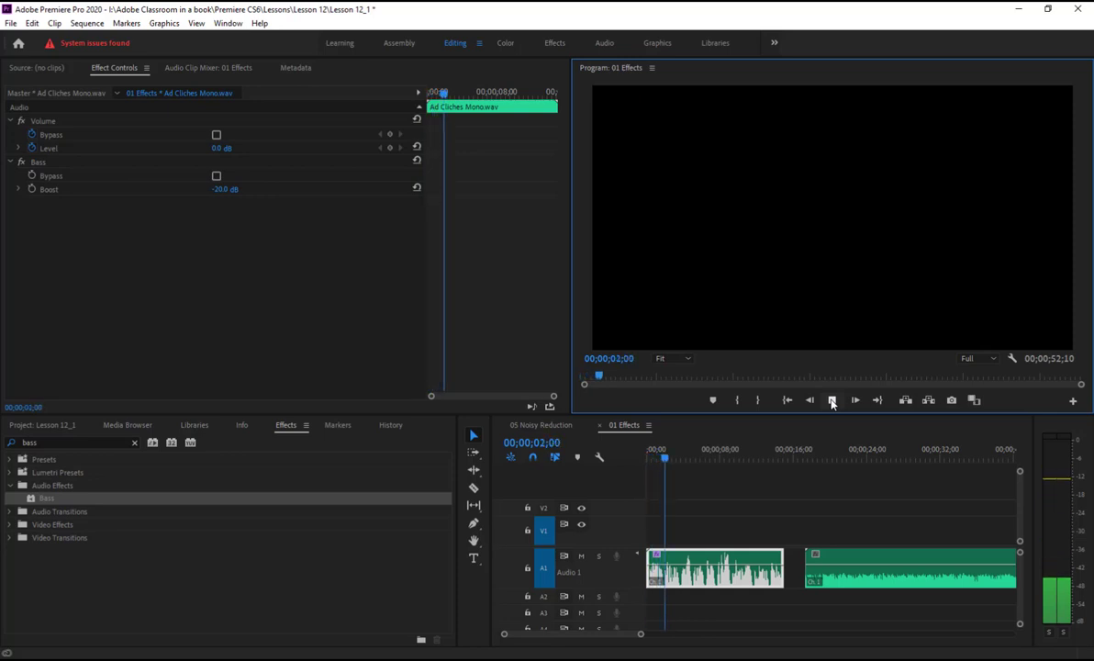
left_click(21, 162)
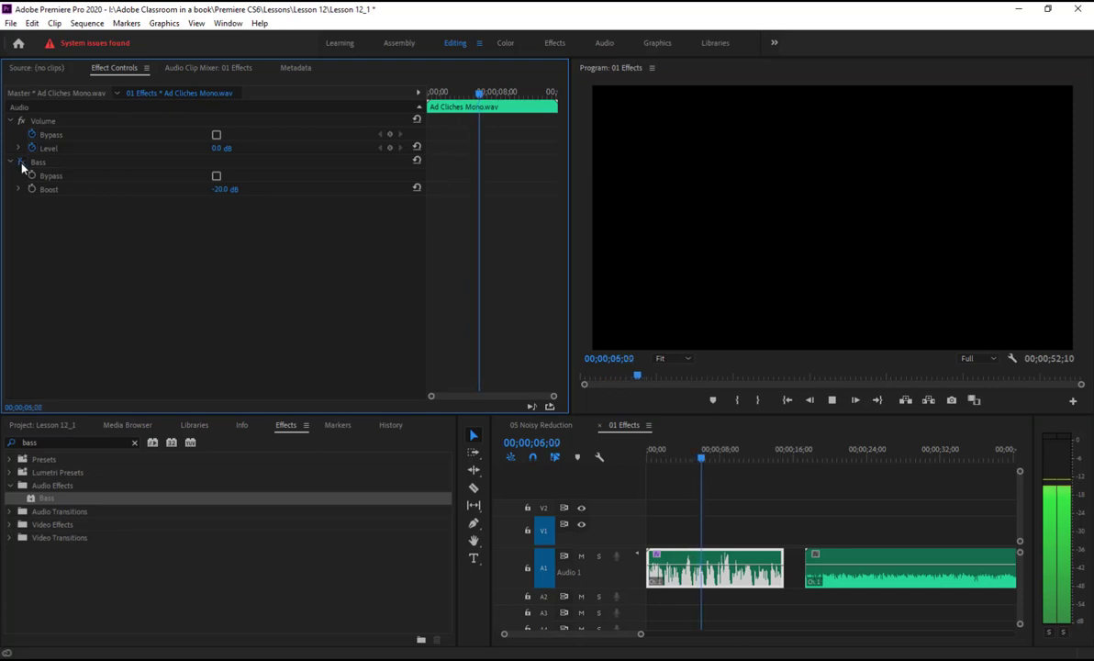
- Lower the Ad Cliches Mono clip's Bass Boost to -24 dB during playback, and stop playing
left_click_drag(217, 191, 180, 191)
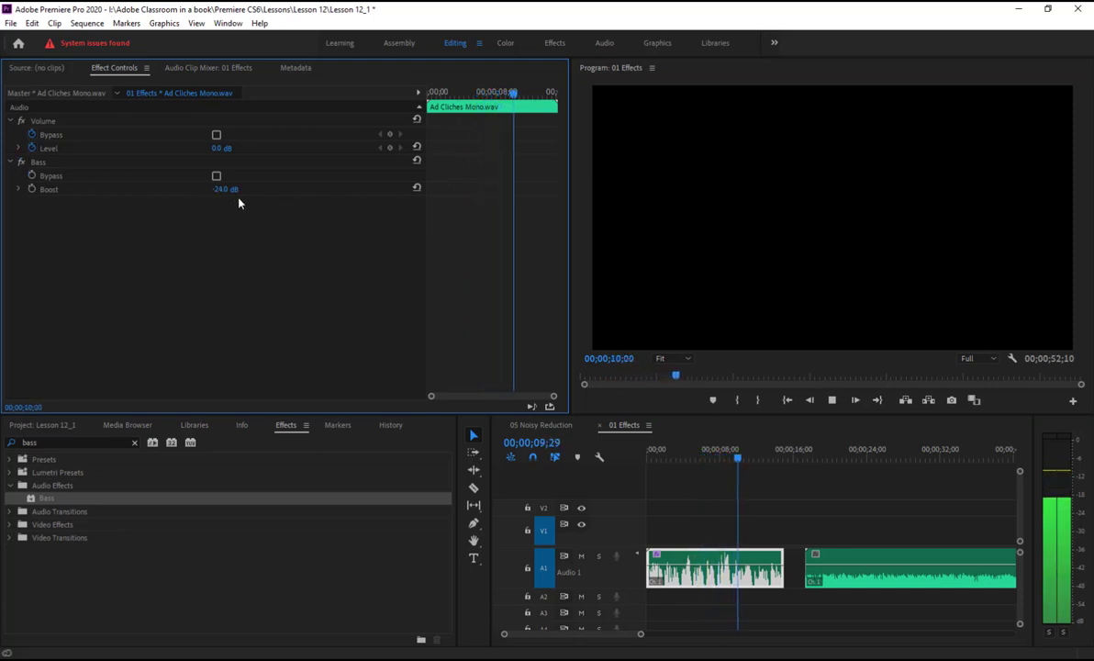
key("space")
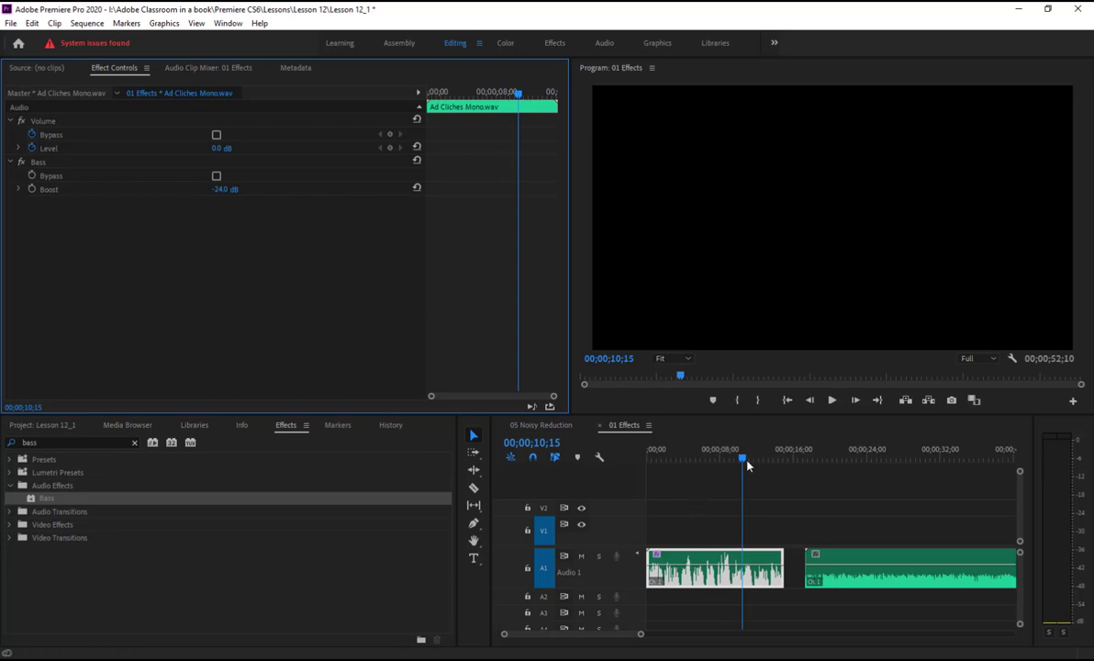
- Apply the Bass effect to the Music Mono clip and set its Boost to -24 dB
left_click_drag(747, 466, 815, 477)
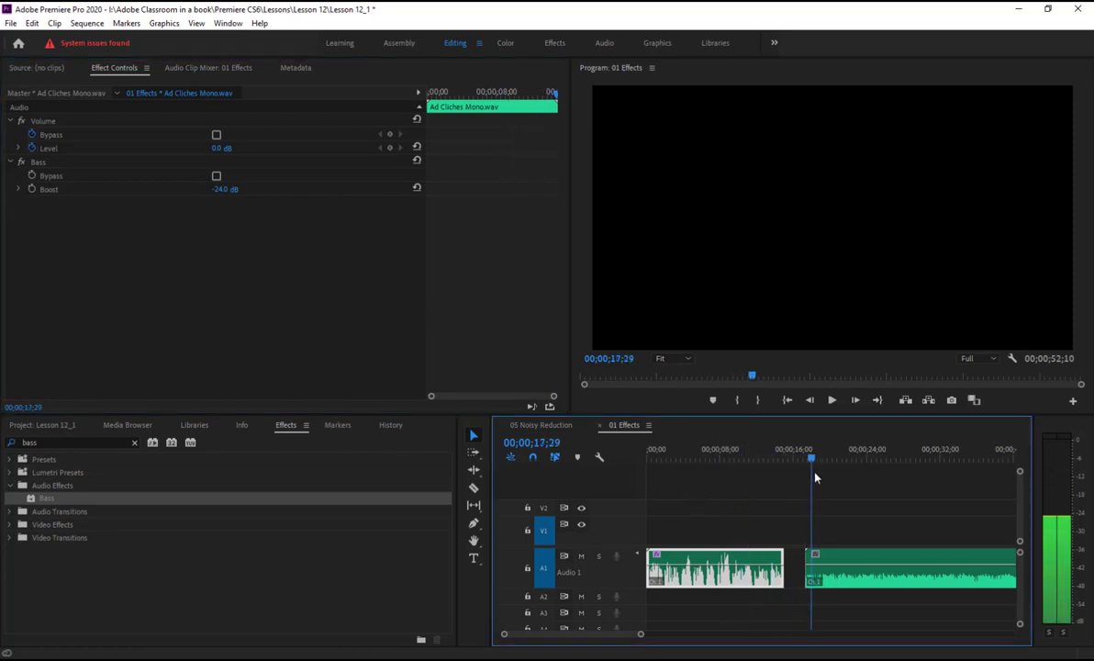
left_click_drag(64, 504, 833, 567)
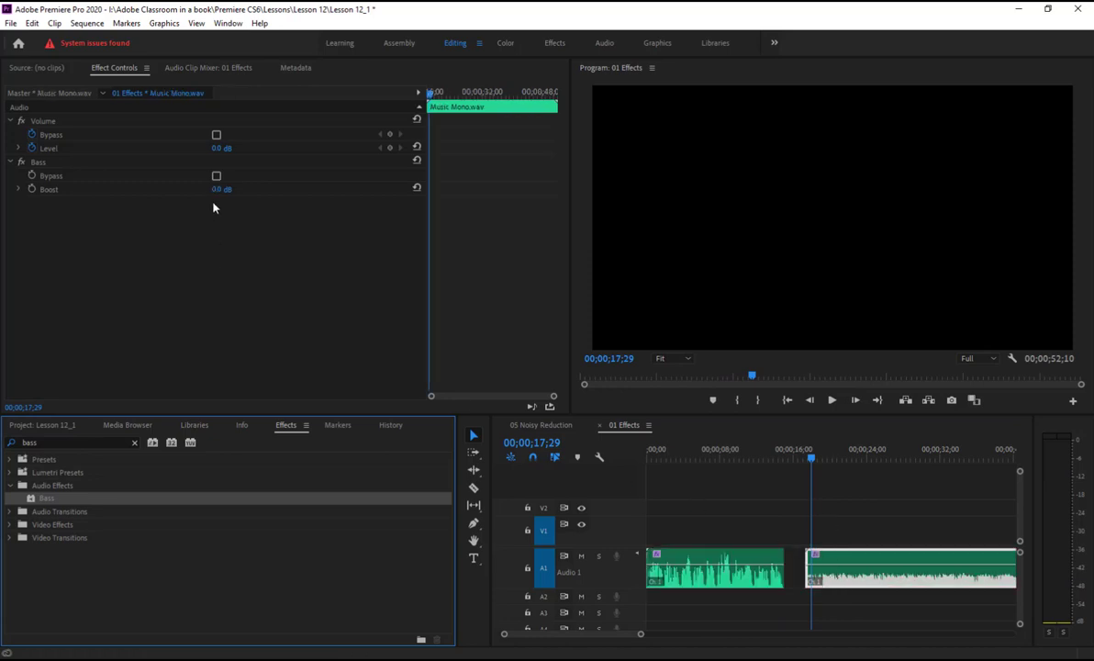
left_click_drag(215, 190, 179, 190)
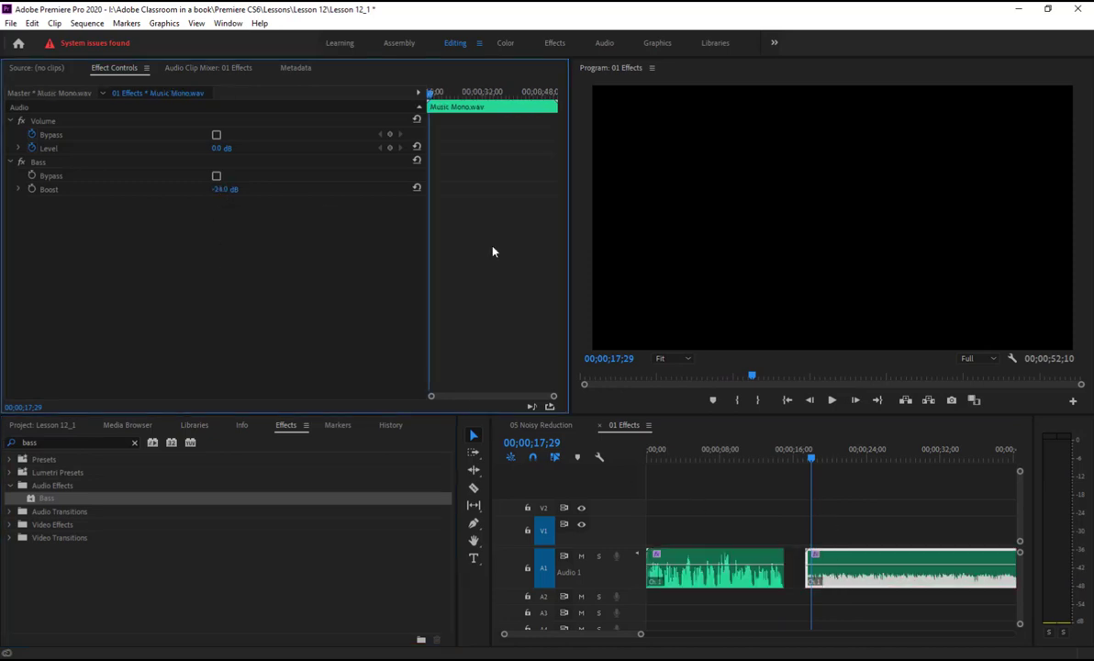
- Play the Music Mono clip while toggling its Bass effect to compare, and return the playhead to the sequence start
left_click(832, 401)
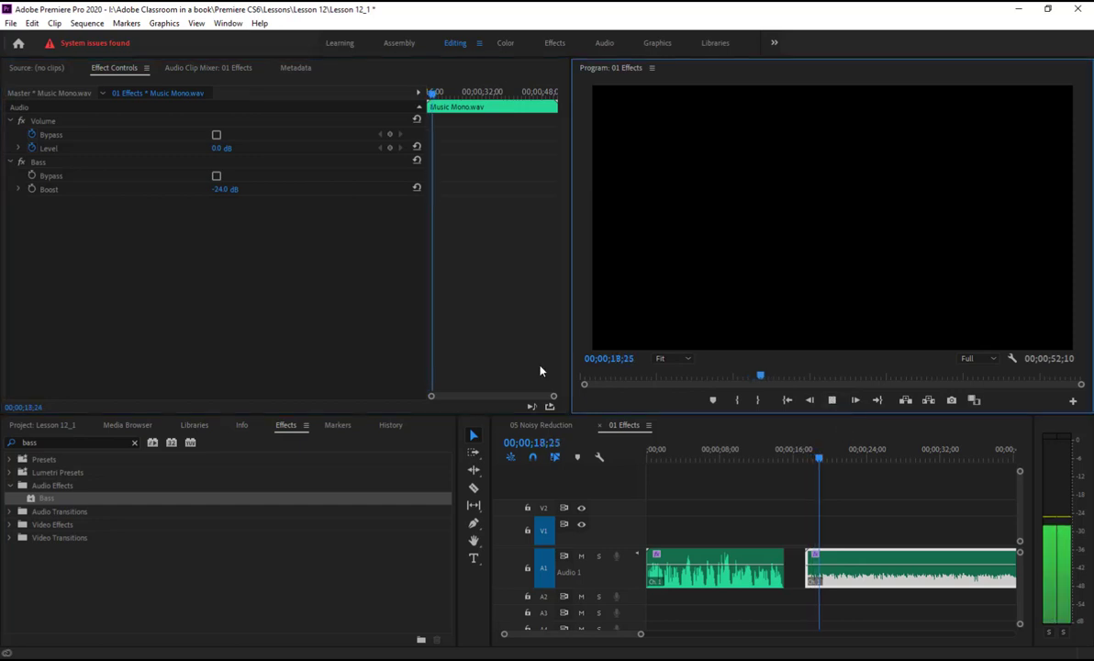
left_click(21, 163)
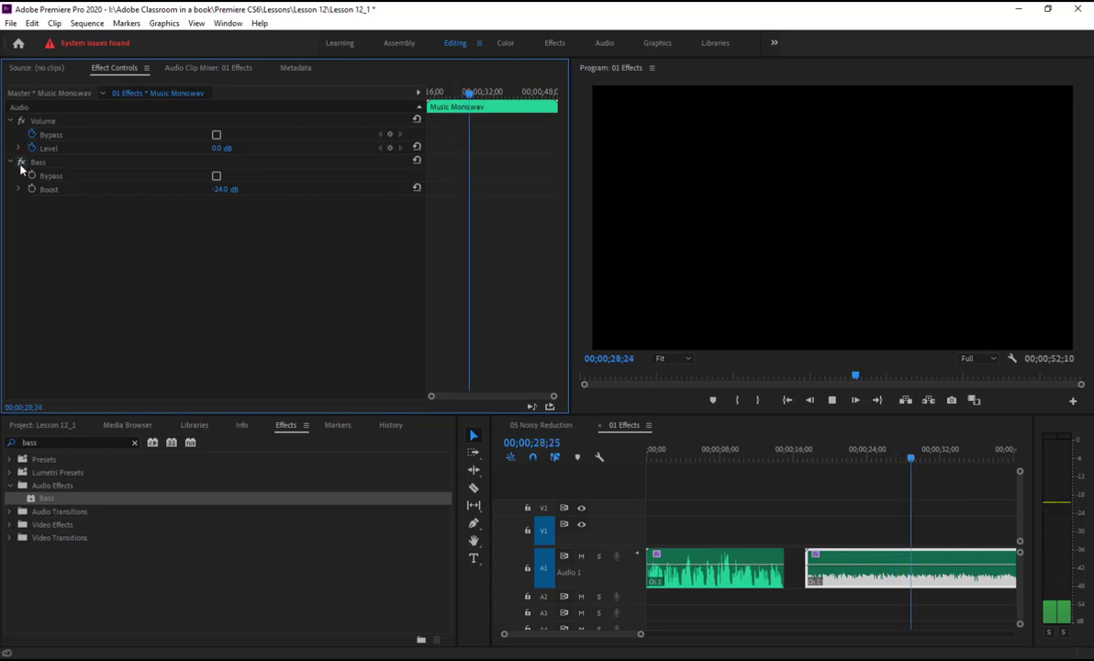
key("space")
left_click_drag(915, 457, 537, 458)
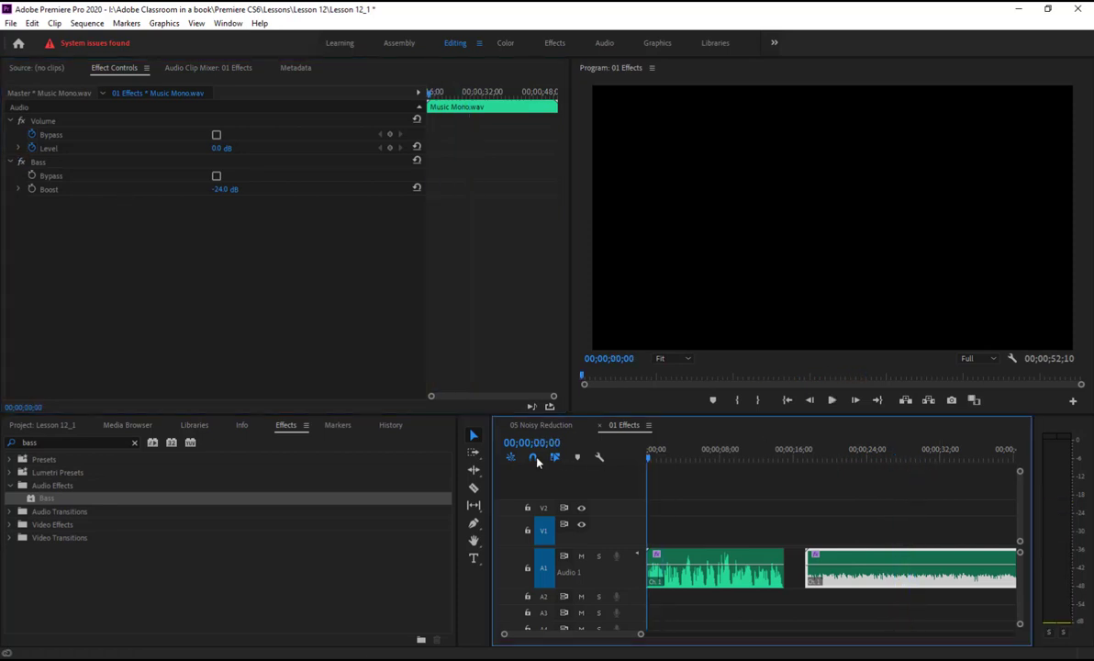
- Search the effects for "treble" and apply the Treble audio effect to the Ad Cliches Mono clip
left_click(78, 442)
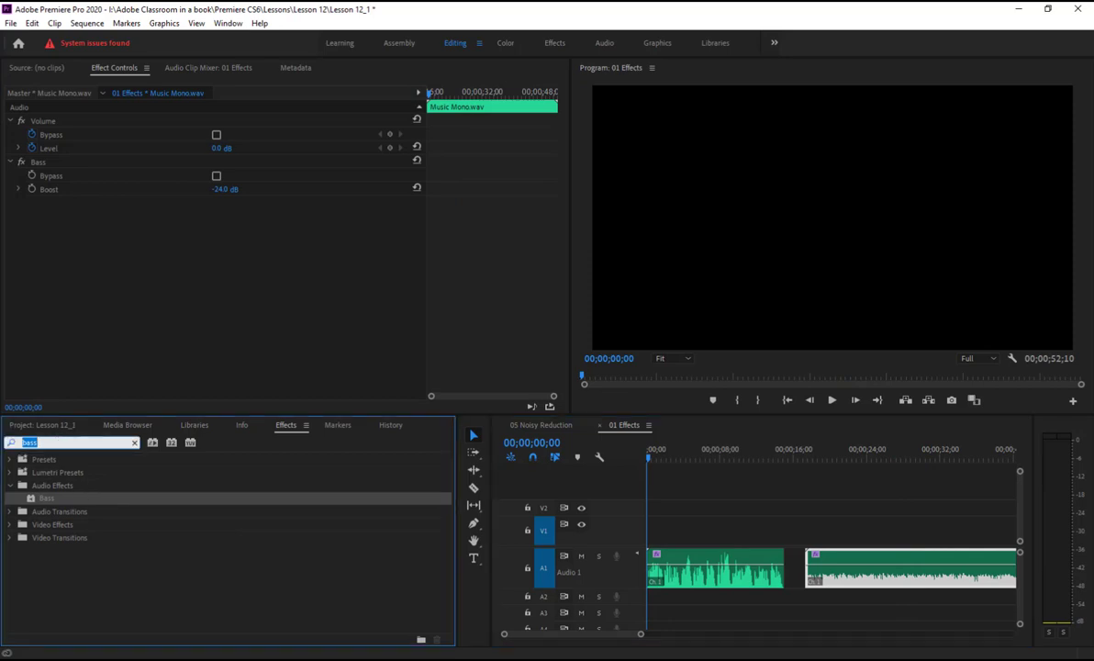
type("t")
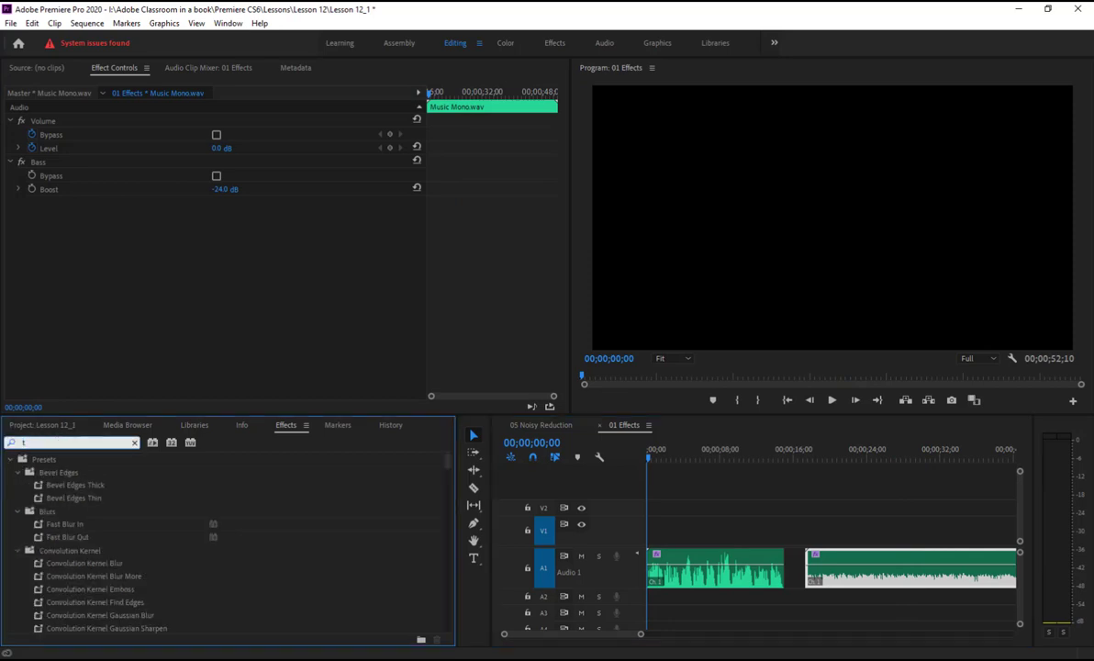
type("rebe")
key("BackSpace")
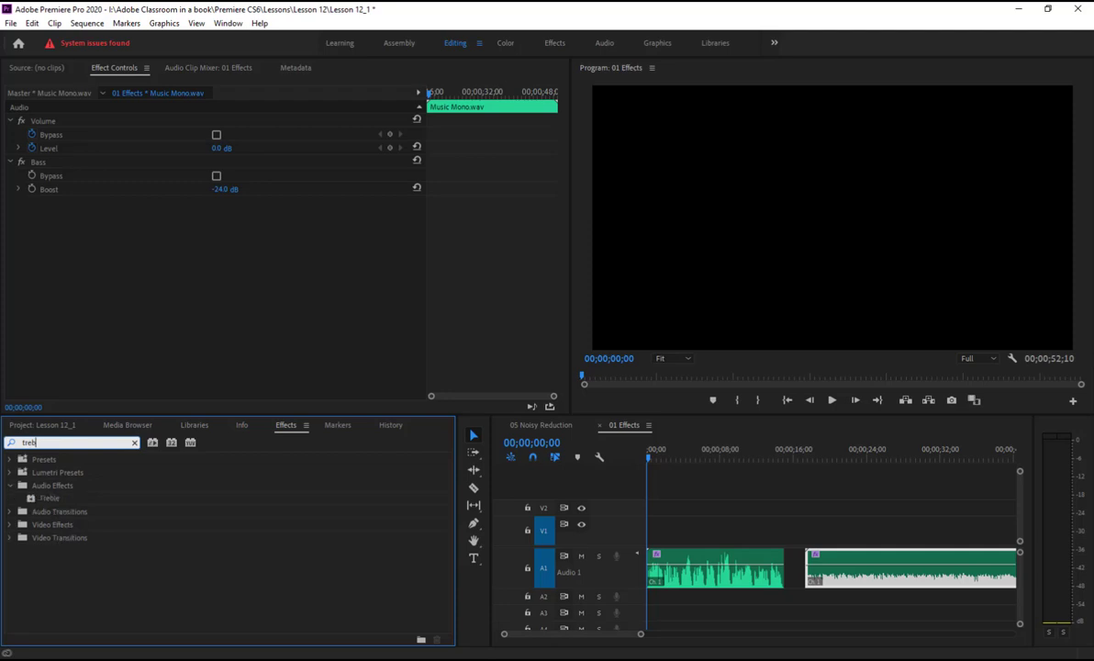
type("le")
left_click_drag(49, 497, 697, 556)
- Delete the Bass effect from the Ad Cliches Mono clip and set its Treble Boost to -24 dB
left_click(42, 162)
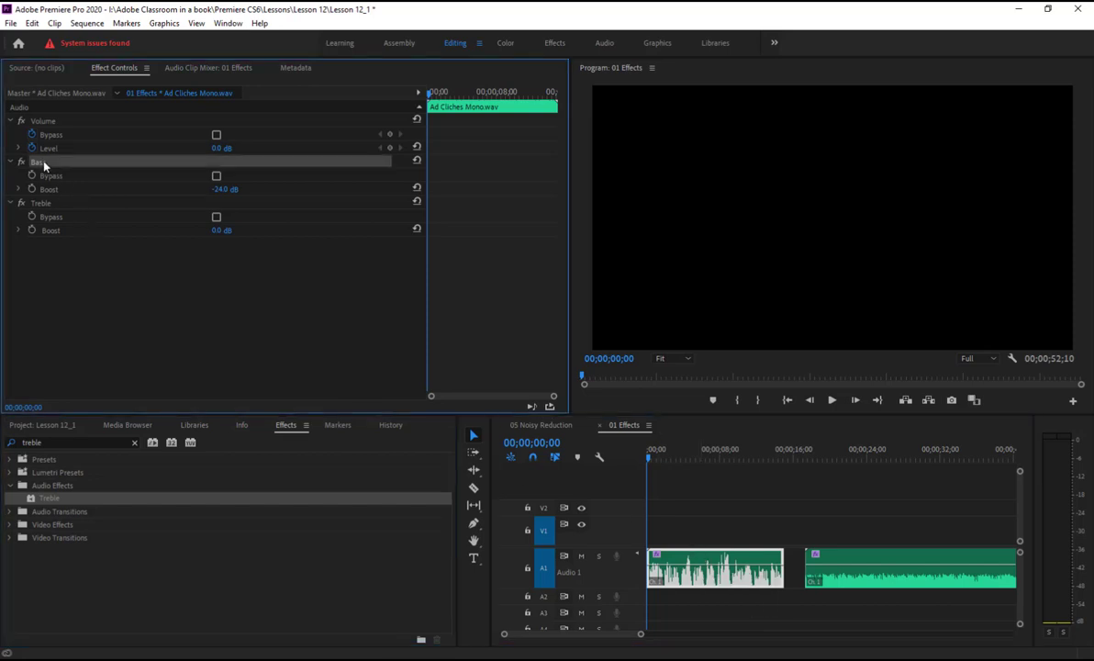
key("Delete")
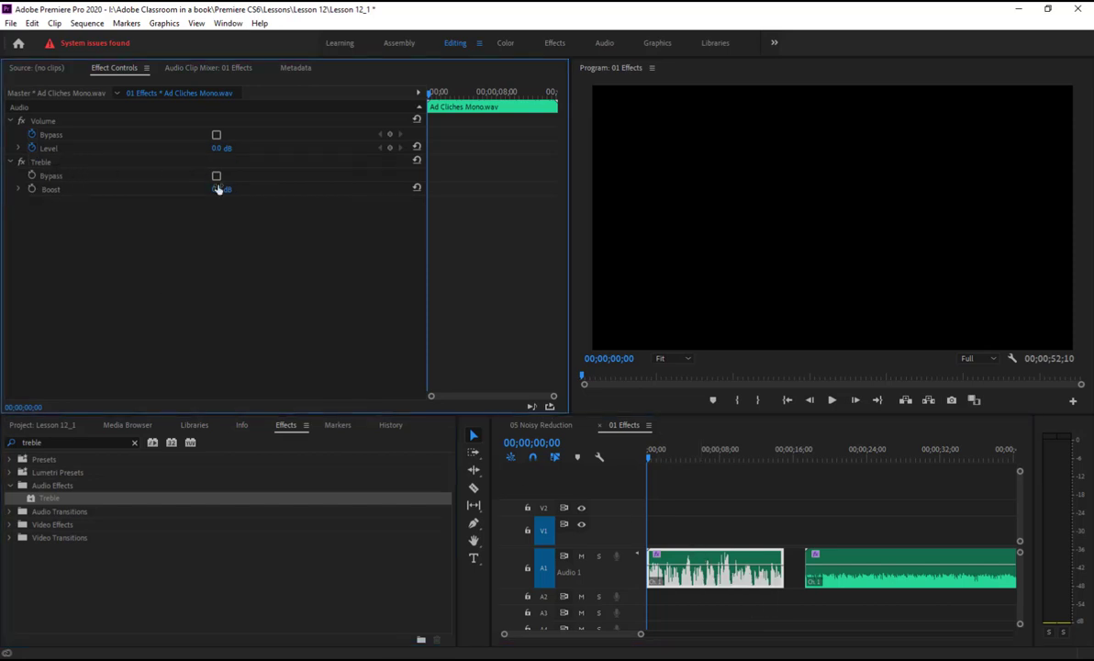
left_click_drag(222, 190, 156, 190)
- Play the Ad Cliches Mono clip, toggling Treble to compare, and raise the Treble Boost to 24 dB
left_click(830, 401)
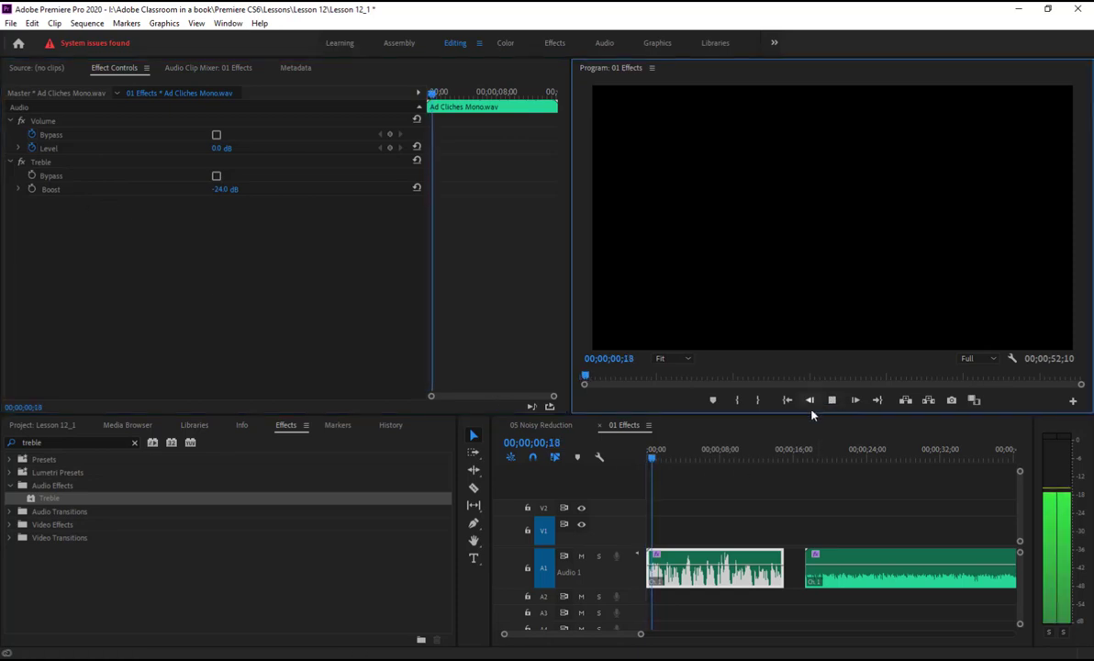
left_click(20, 162)
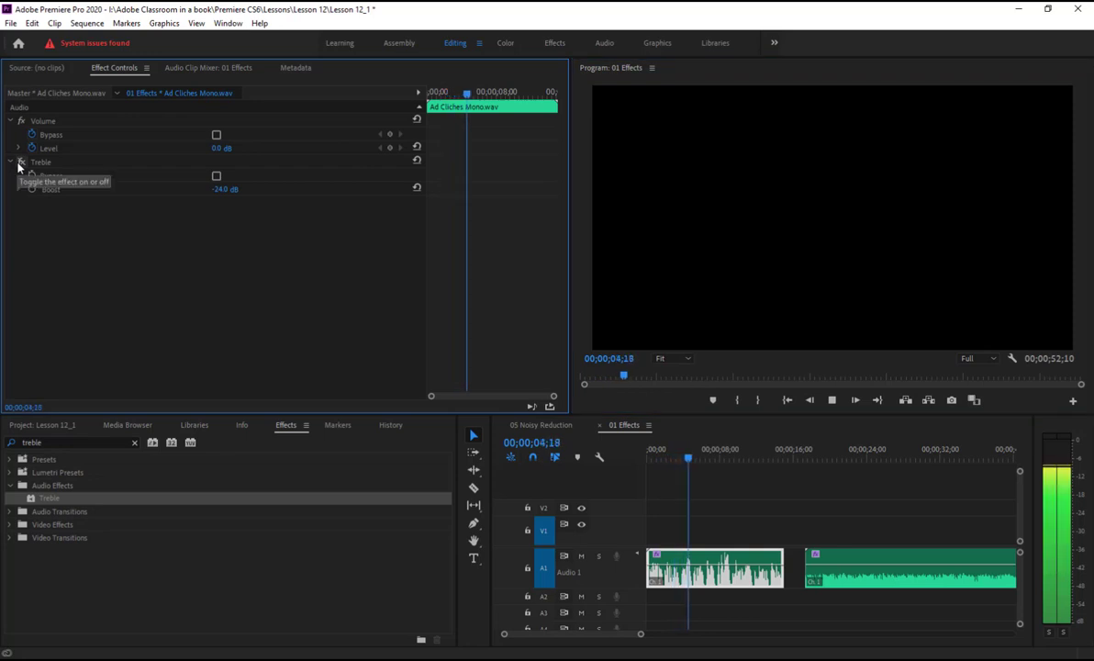
left_click(20, 165)
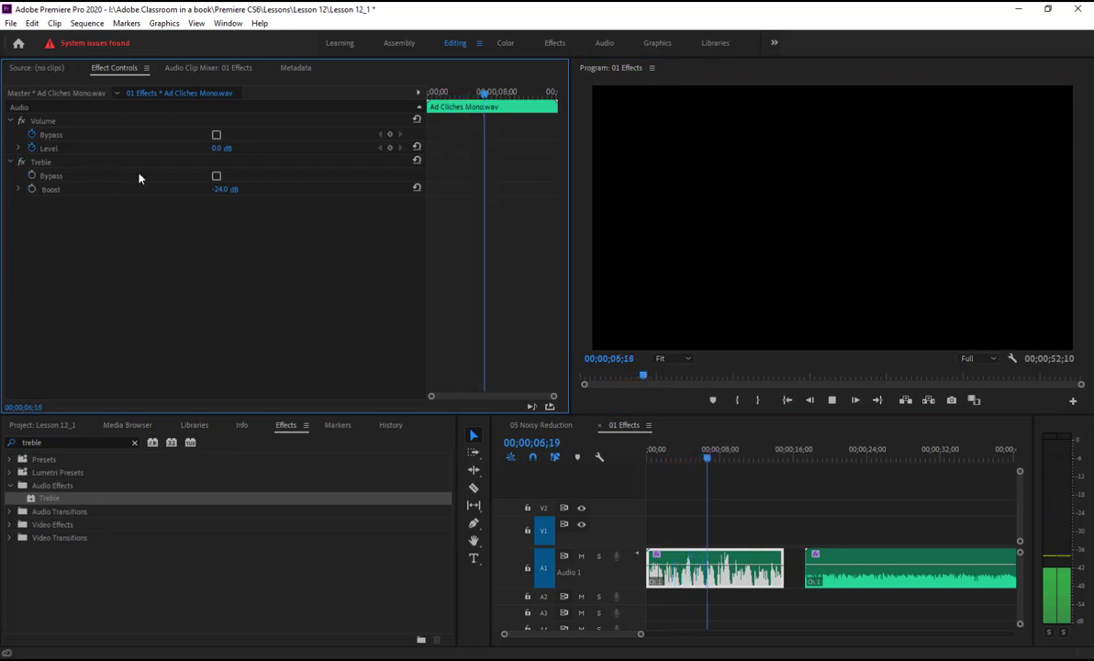
left_click_drag(216, 190, 441, 190)
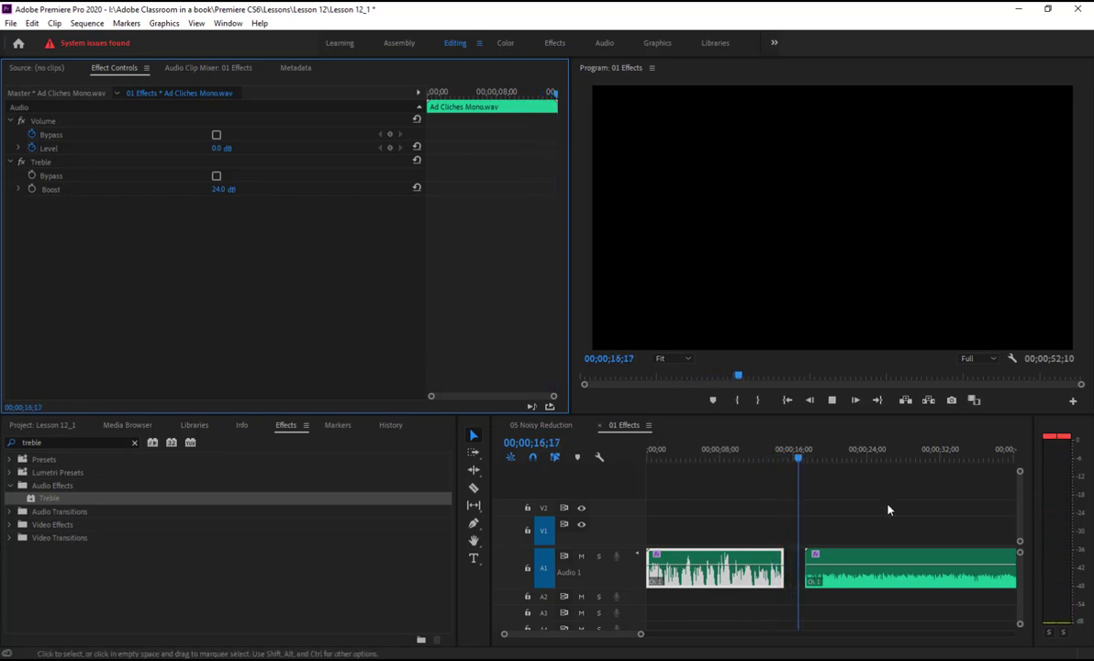
- Raise the Music Mono clip's Bass Boost to -4.3 dB while it plays, and stop playback
left_click(876, 563)
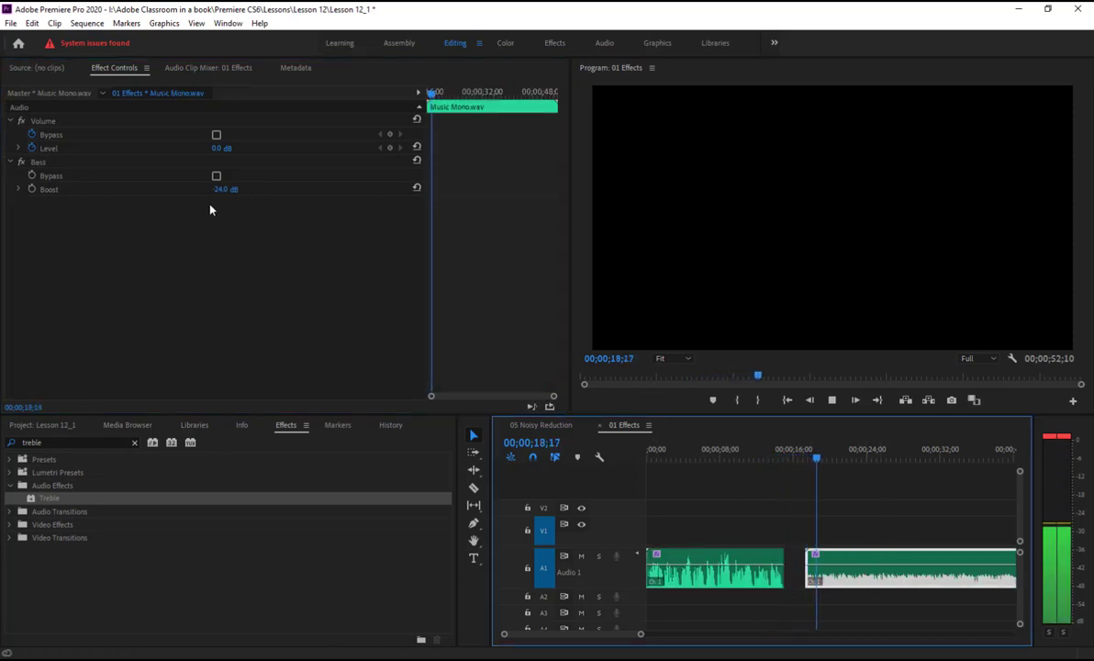
left_click_drag(215, 191, 271, 191)
left_click(831, 400)
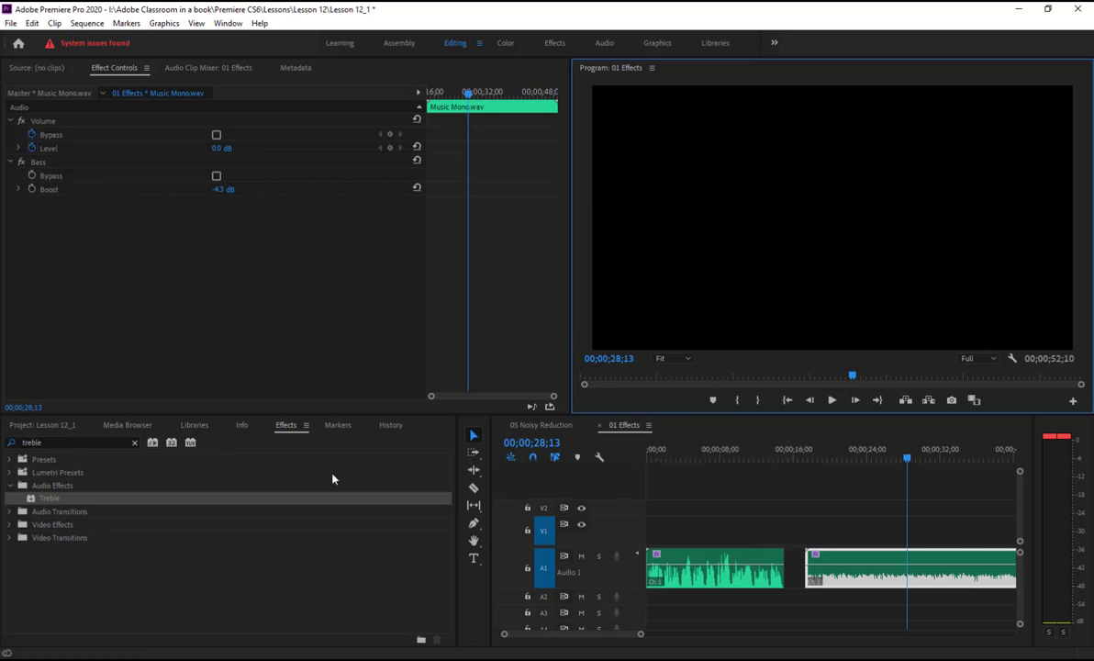
- Show the project's list of sequences and select the Ad Cliches Mono clip in the 01 Effects timeline
left_click(43, 425)
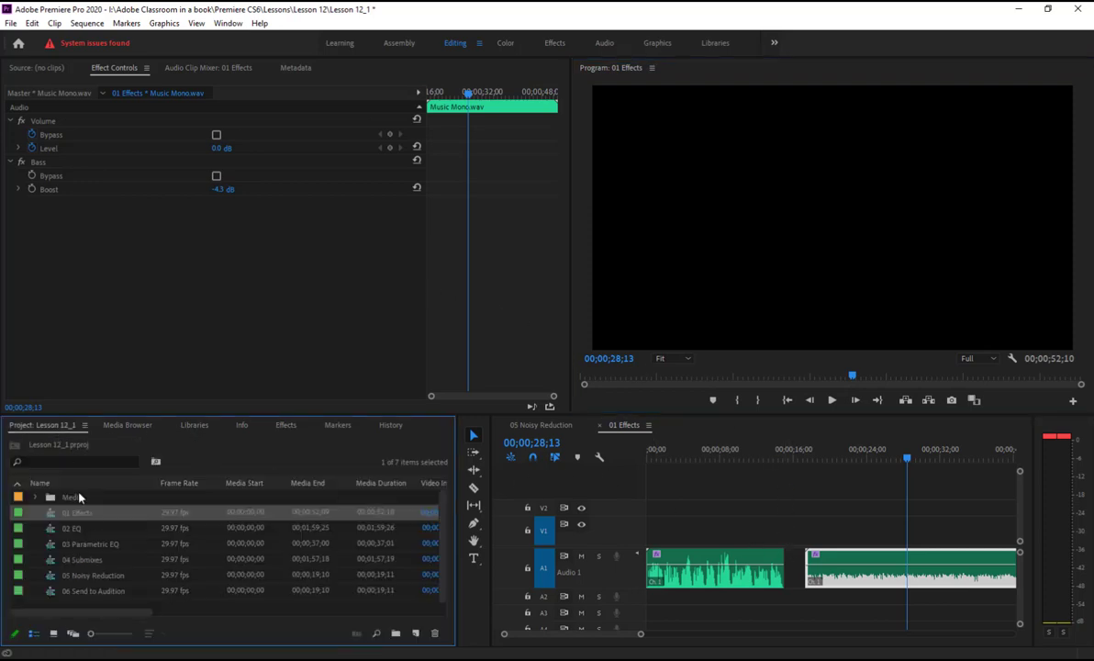
left_click(829, 515)
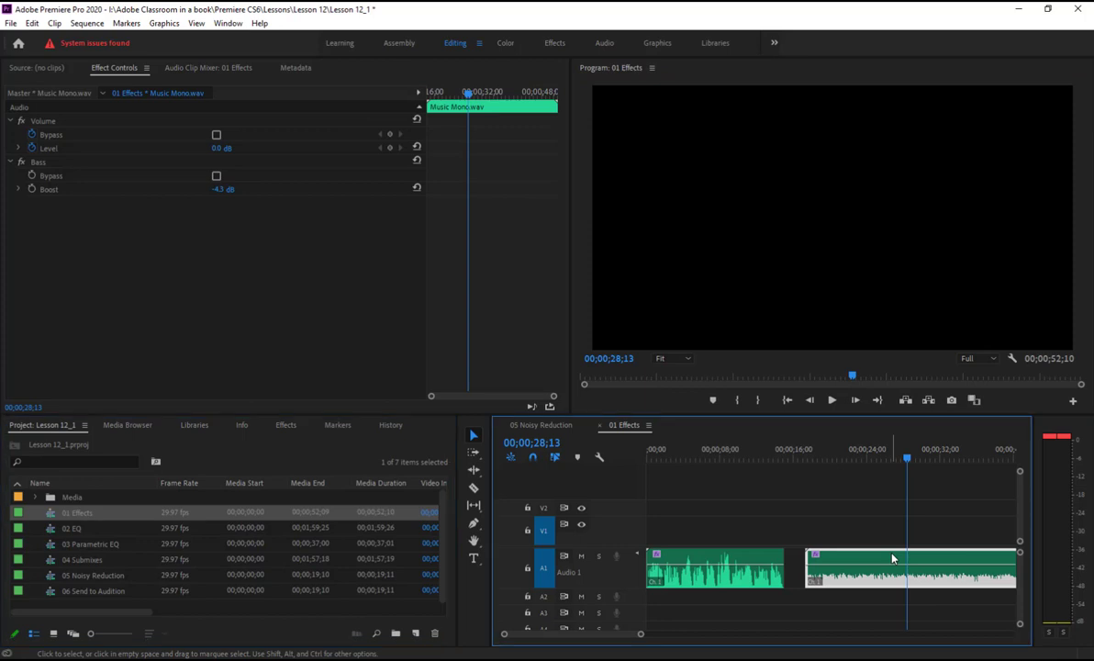
left_click(734, 563)
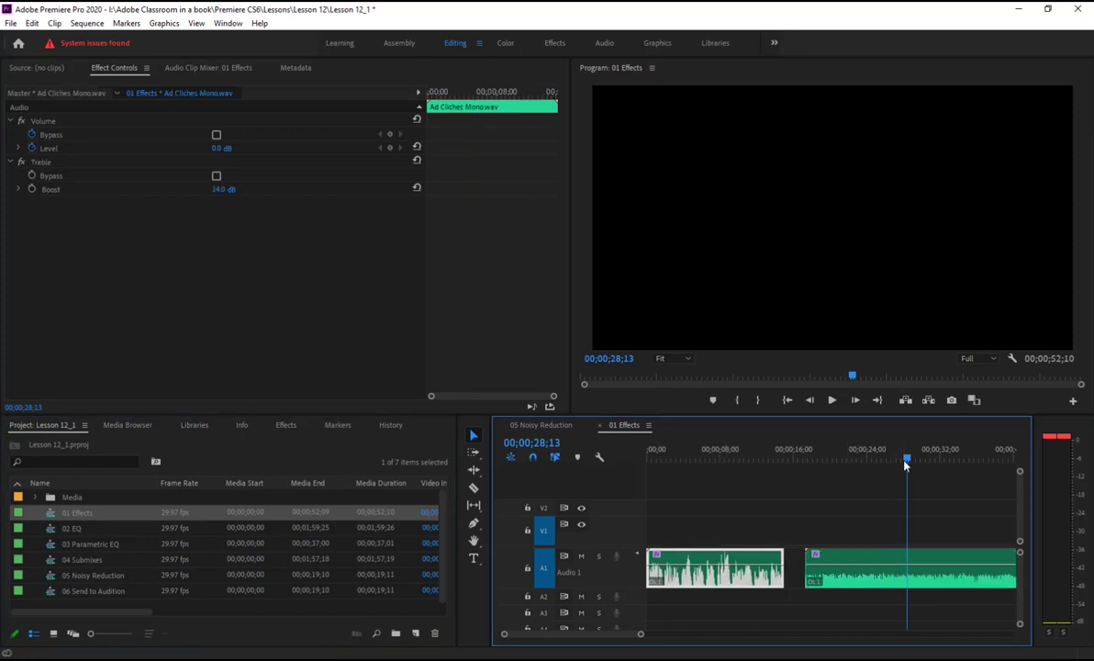
- Return the playhead to the sequence start and delete the Treble effect from the Ad Cliches Mono clip
left_click_drag(906, 458, 578, 481)
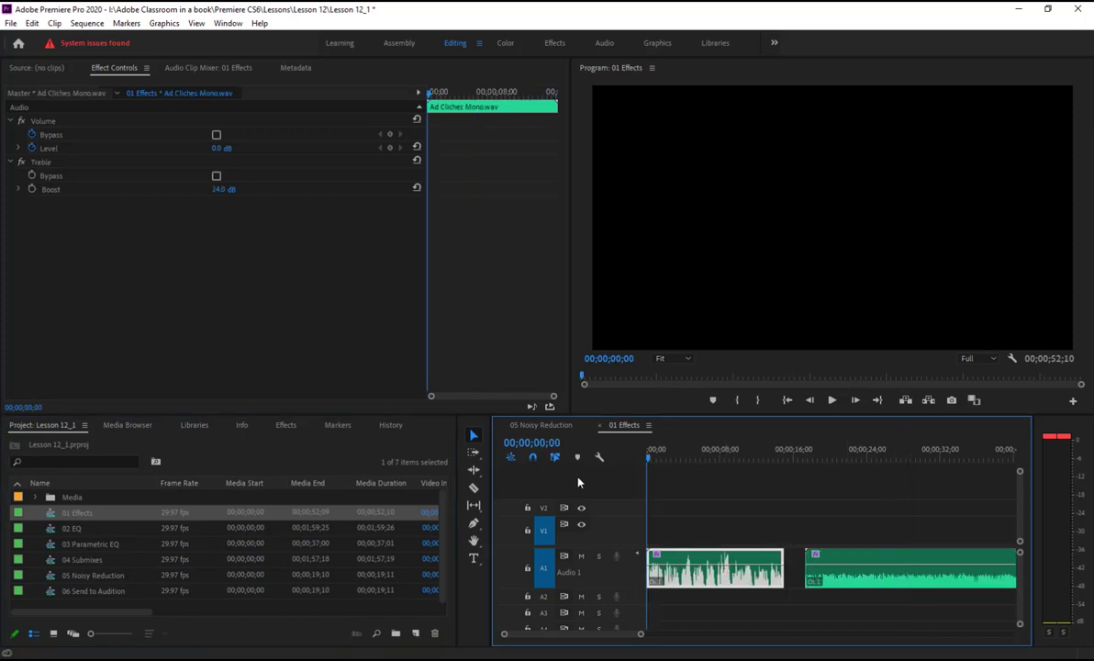
left_click(48, 162)
key("Delete")
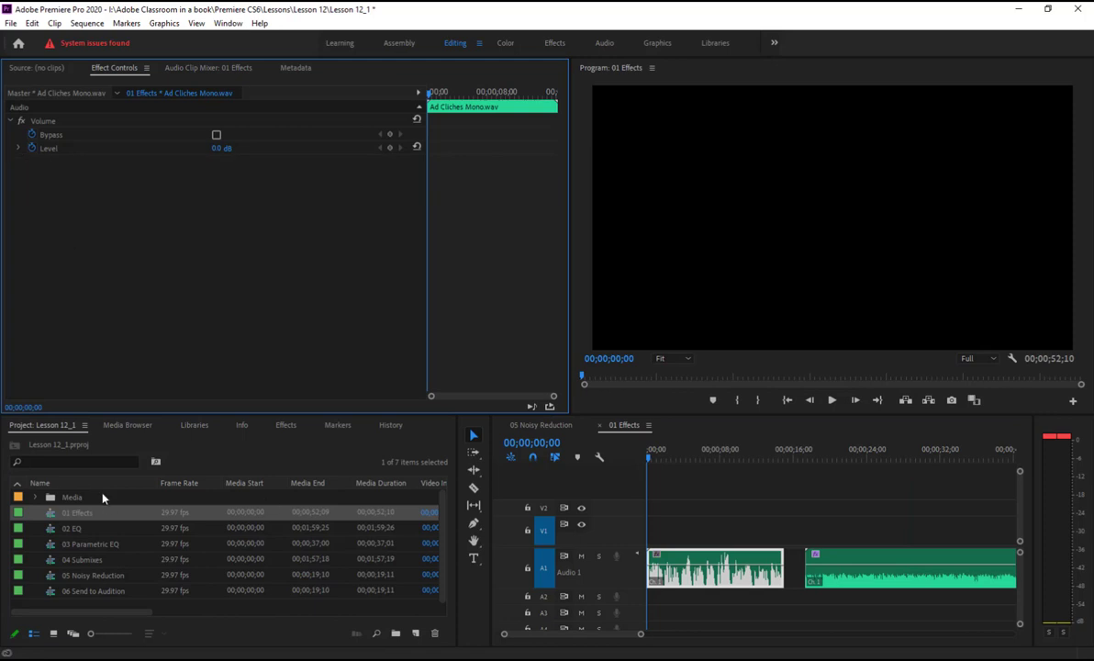
- Search the effects for "delay" and apply the Delay audio effect to the Ad Cliches Mono clip
left_click(285, 424)
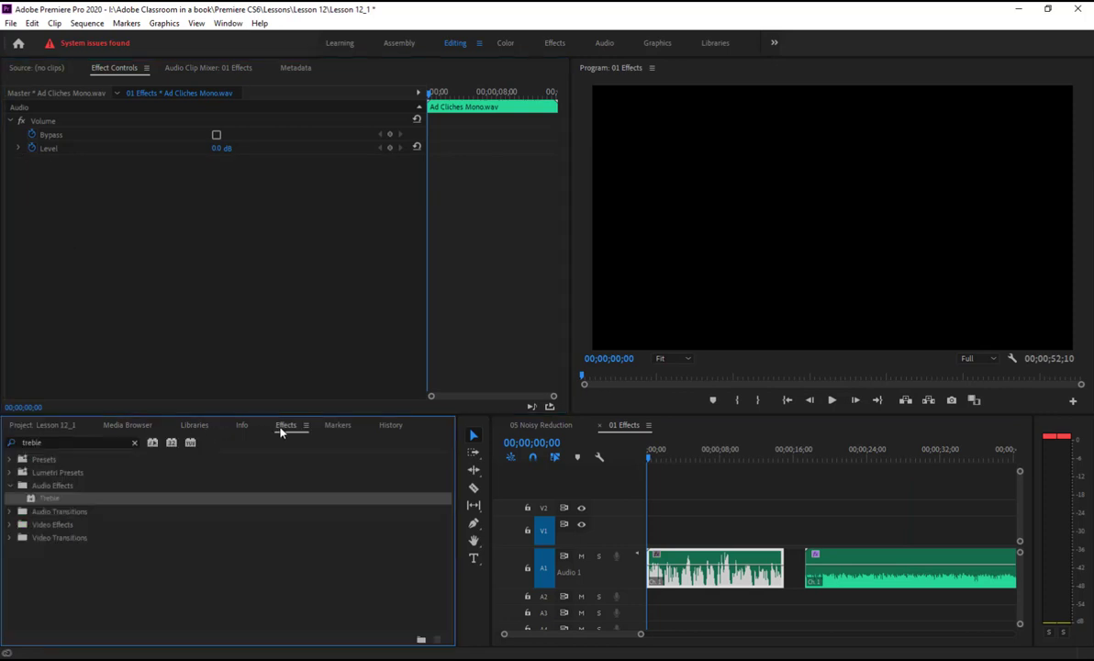
left_click(78, 442)
left_click_drag(39, 443, 22, 442)
type("del")
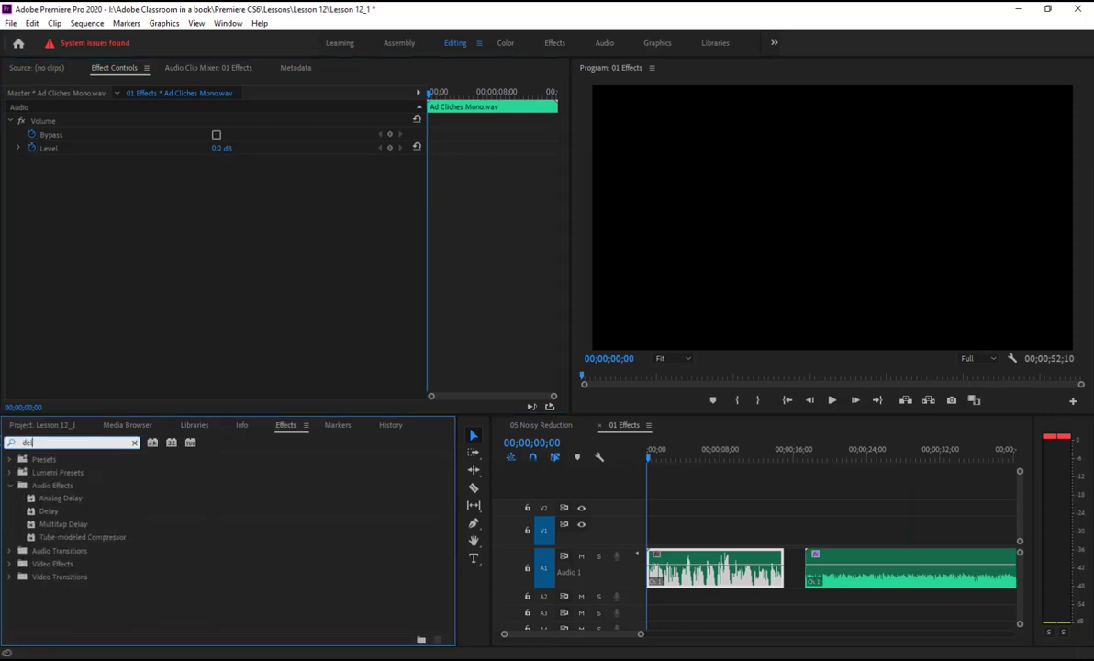
type("ay")
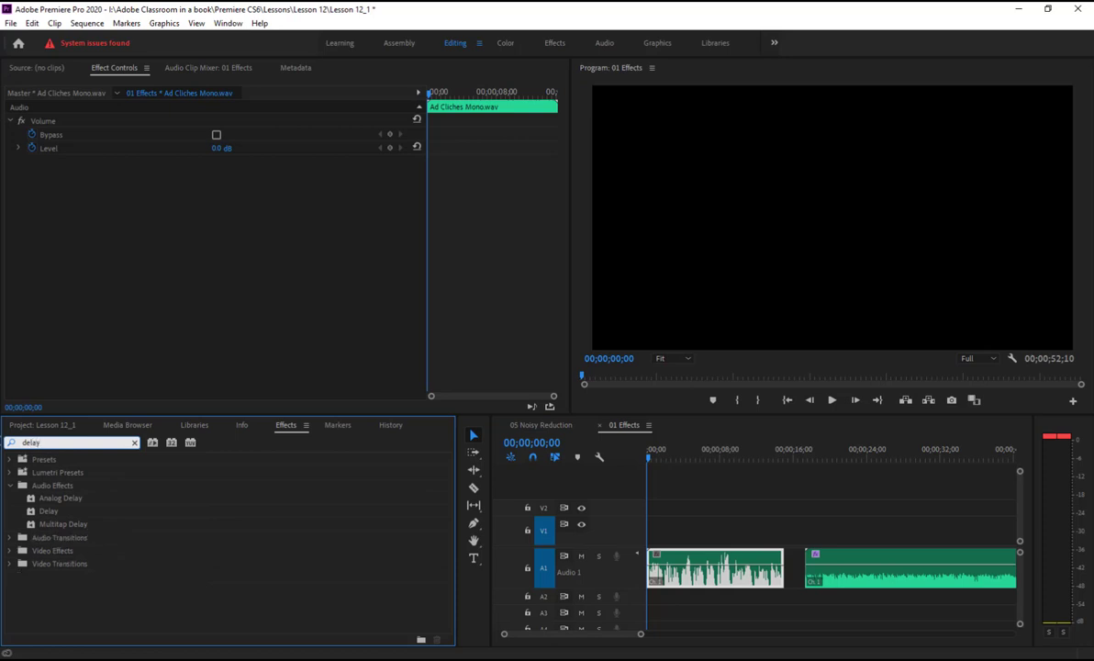
left_click_drag(48, 510, 741, 571)
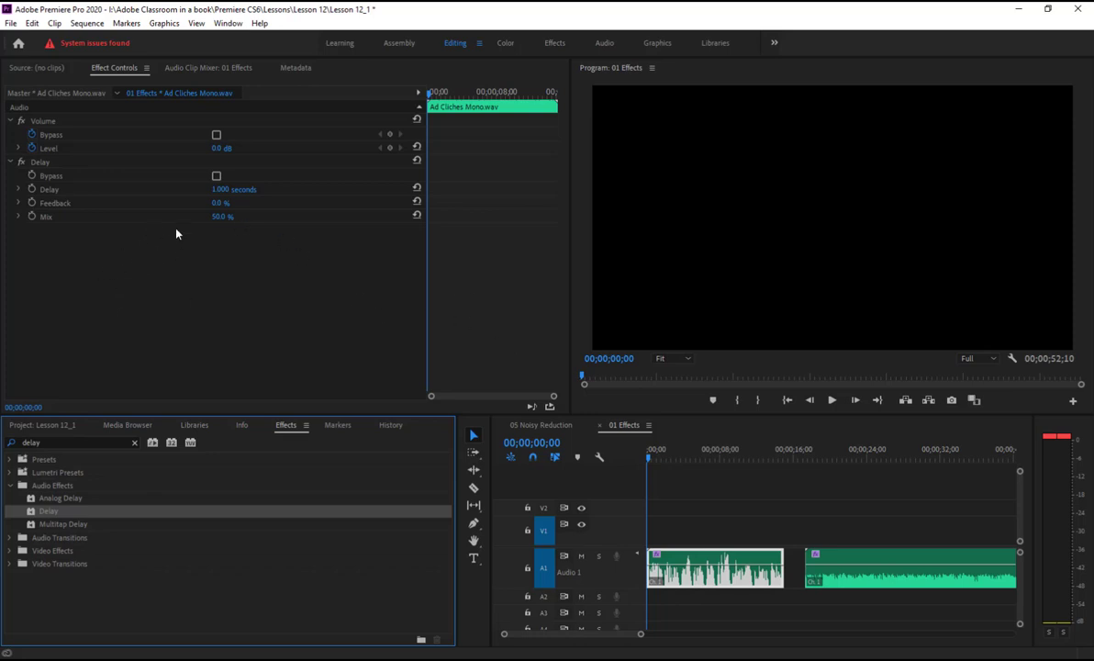
- Play the Ad Cliches Mono clip while trying the Delay Feedback at 100% and returning it to 0%, and reposition the playhead at 00;00;06;12
left_click(831, 400)
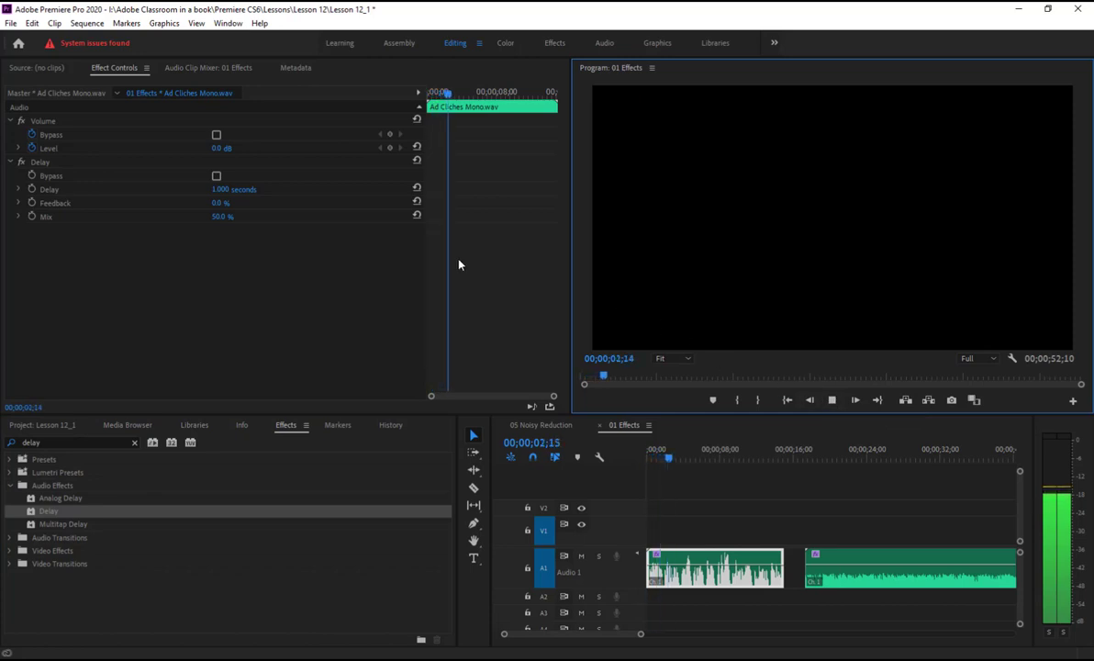
left_click_drag(217, 204, 312, 204)
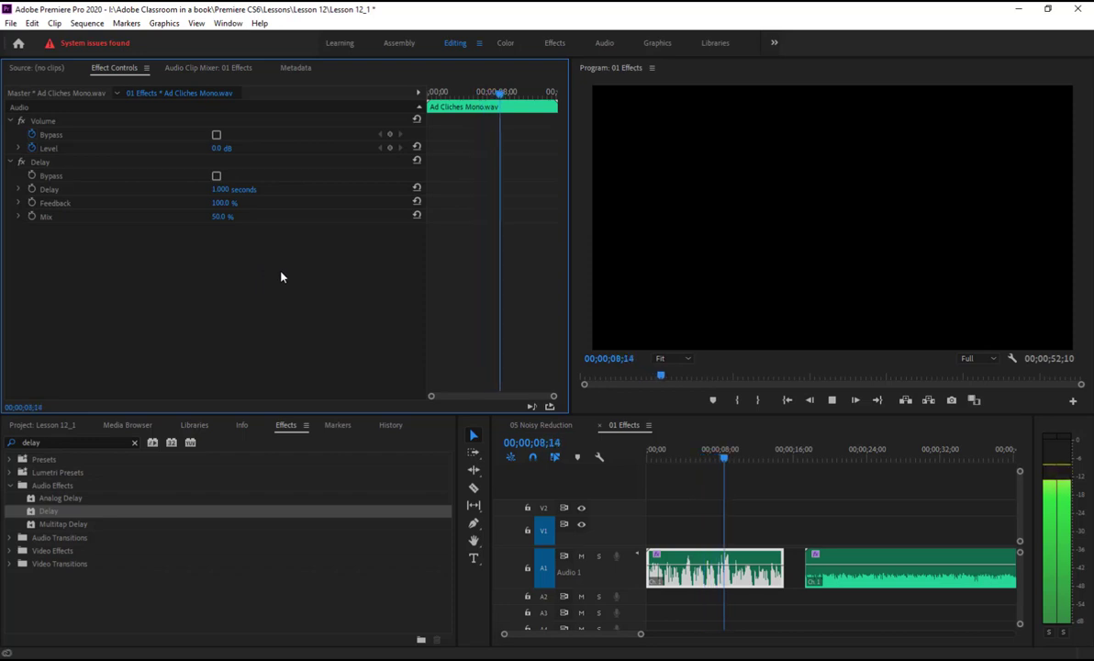
left_click_drag(222, 204, 126, 203)
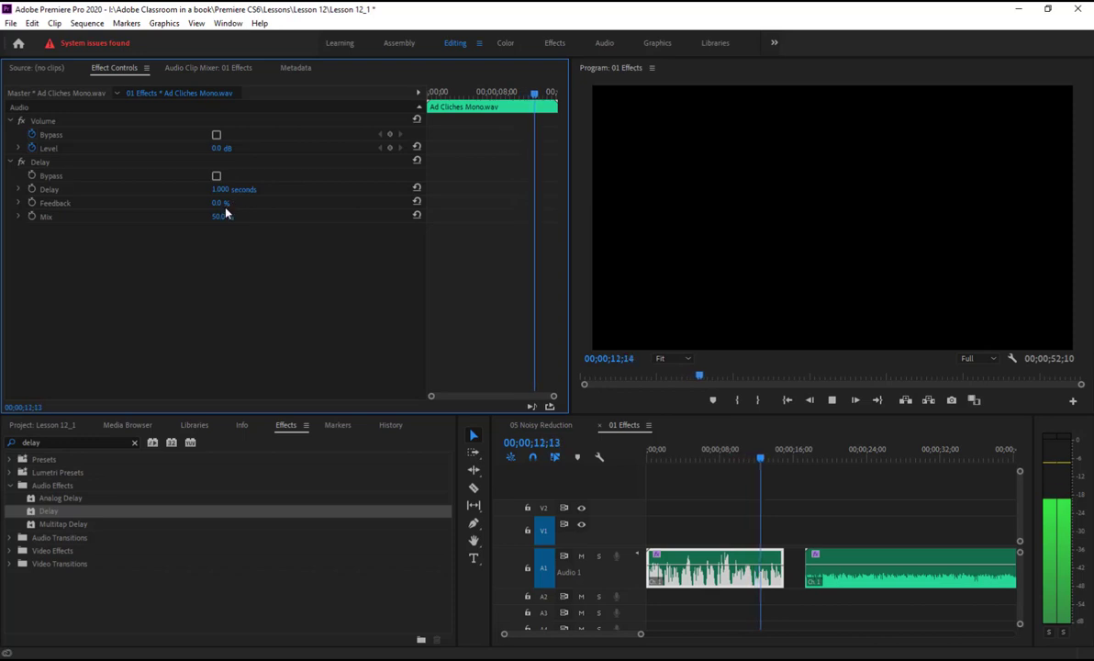
key("space")
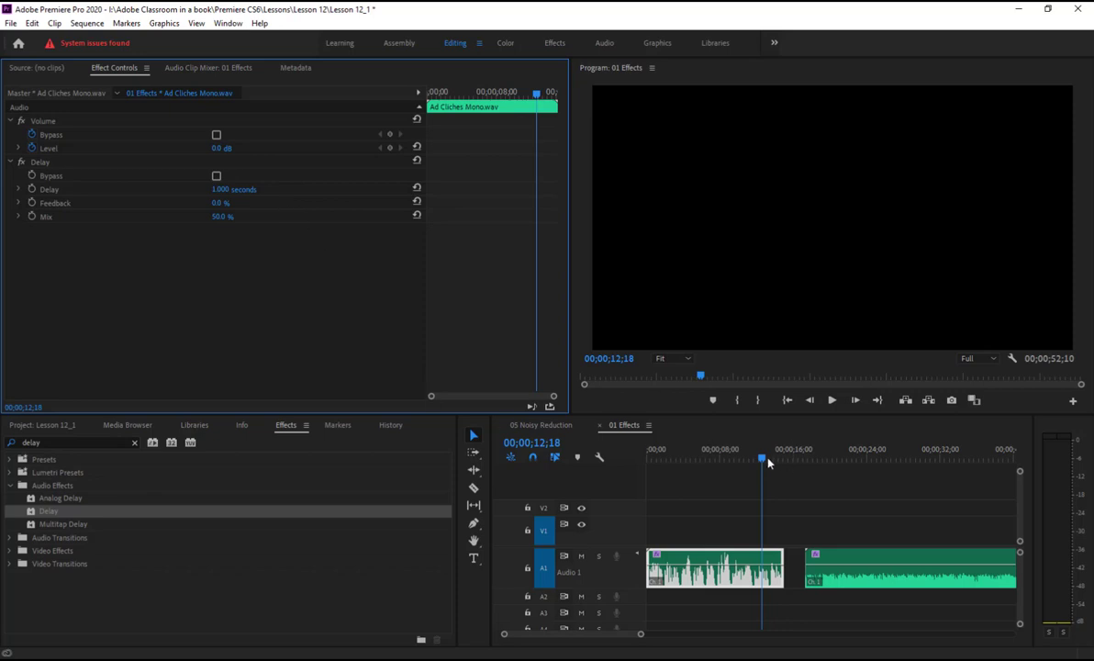
left_click_drag(766, 458, 582, 457)
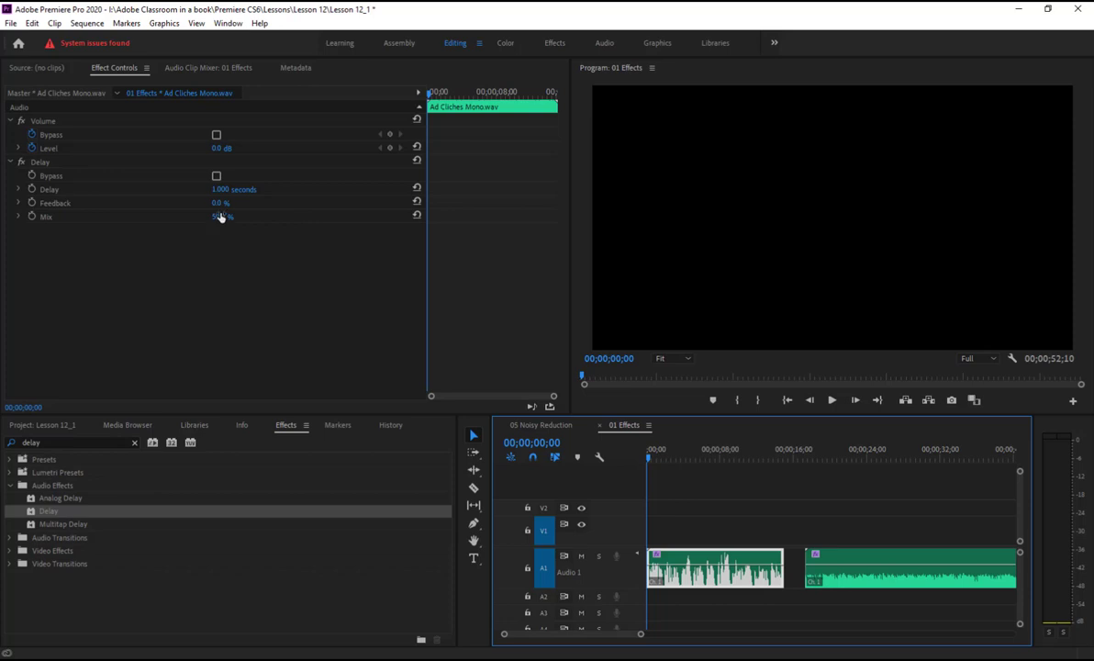
left_click_drag(649, 463, 705, 456)
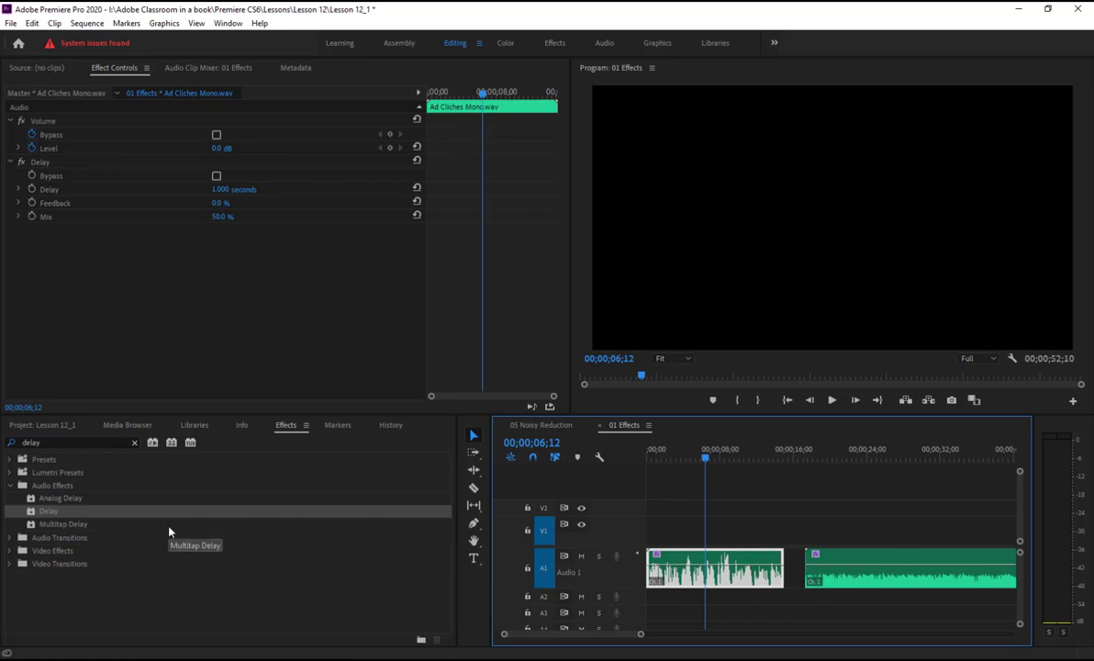
- Search the effects for "rever" and apply Studio Reverb to the Music Mono clip
left_click(50, 443)
type("revern")
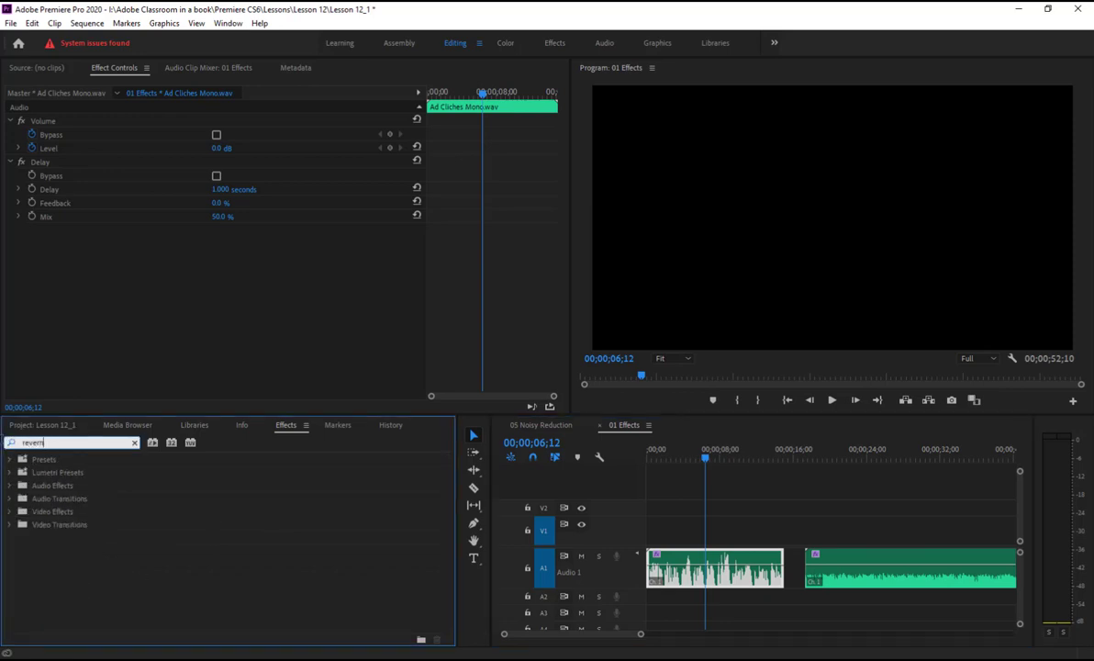
key("BackSpace")
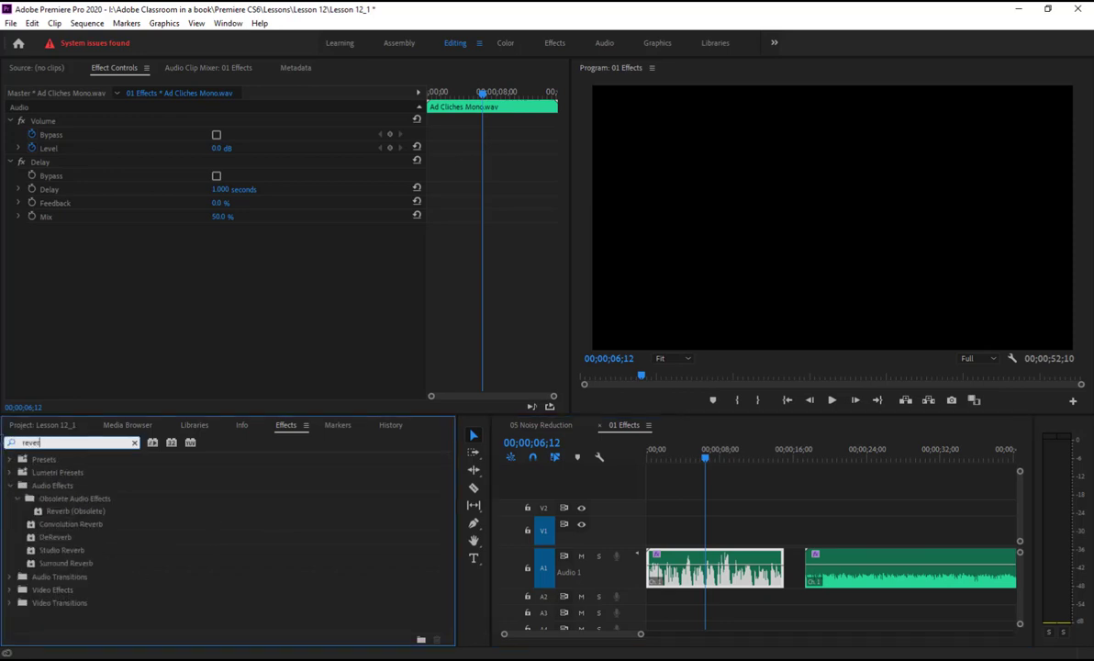
left_click(63, 513)
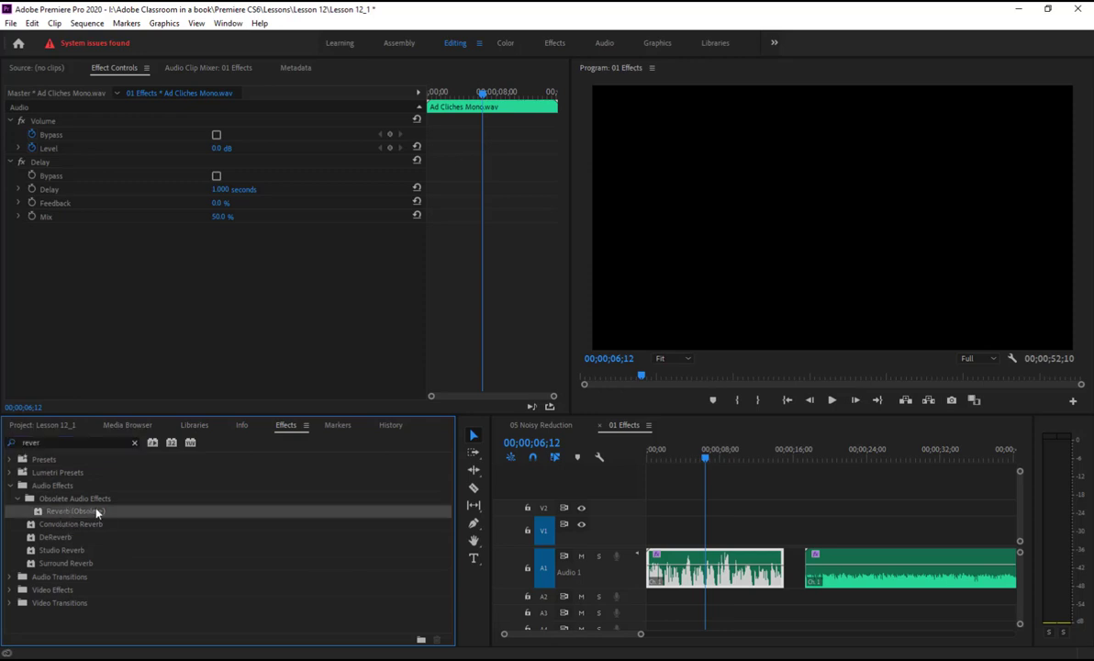
left_click(62, 551)
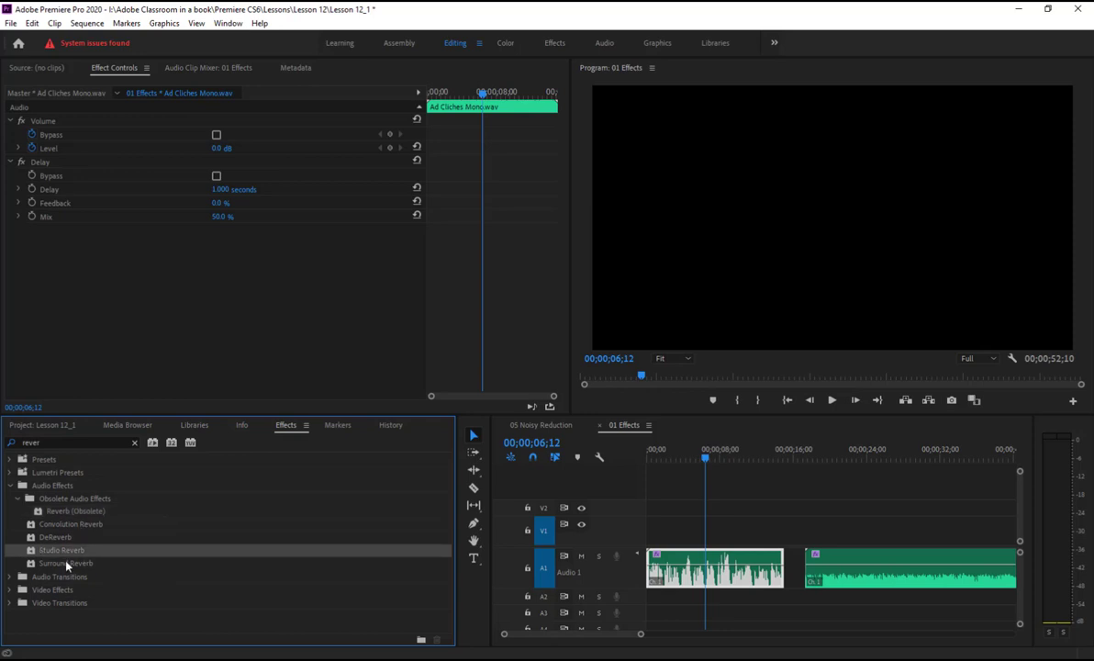
left_click(66, 566)
left_click_drag(33, 552, 819, 567)
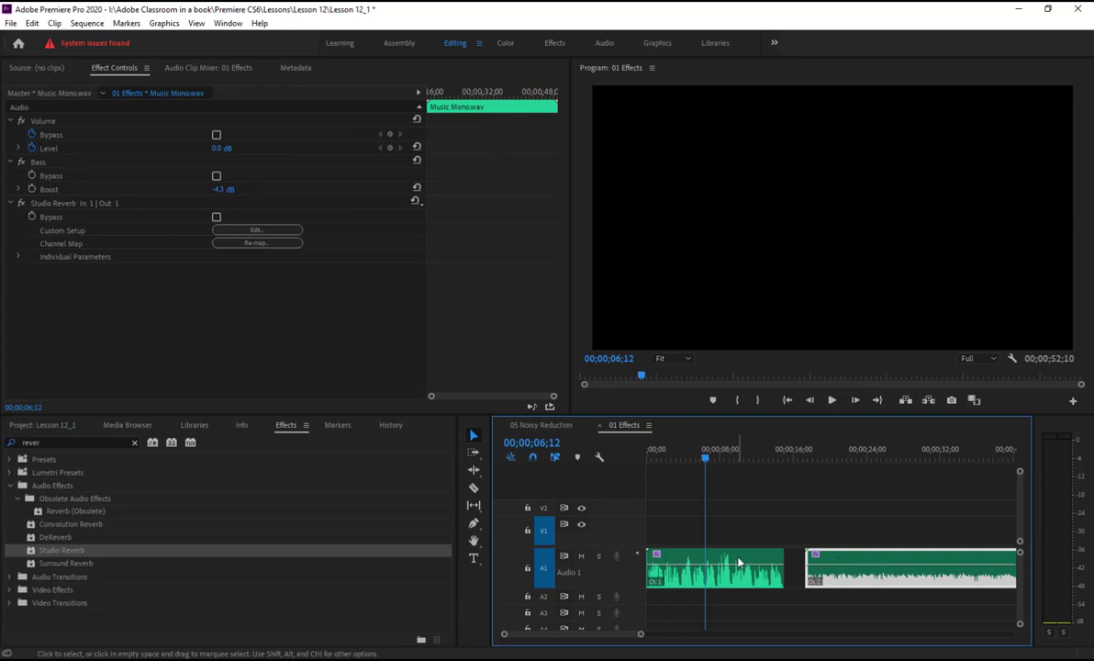
- Place the playhead just before the Music Mono clip and delete that clip's Bass effect
mouse_move(807, 477)
left_mouse_down()
mouse_move(824, 478)
mouse_move(801, 477)
left_mouse_up()
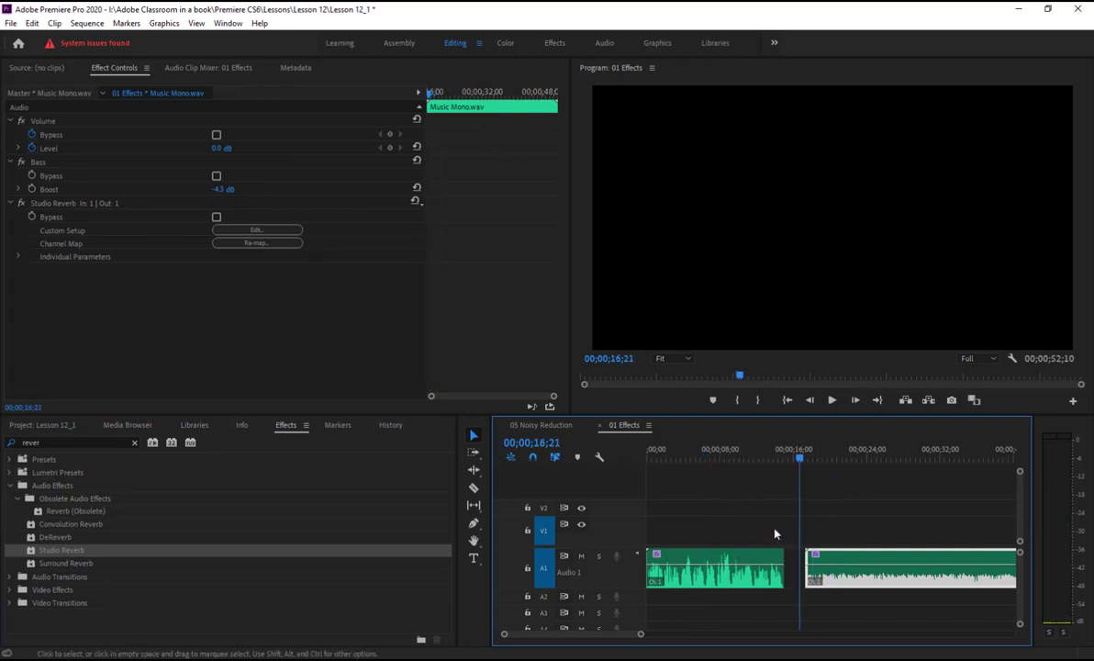
left_click(36, 163)
key("Delete")
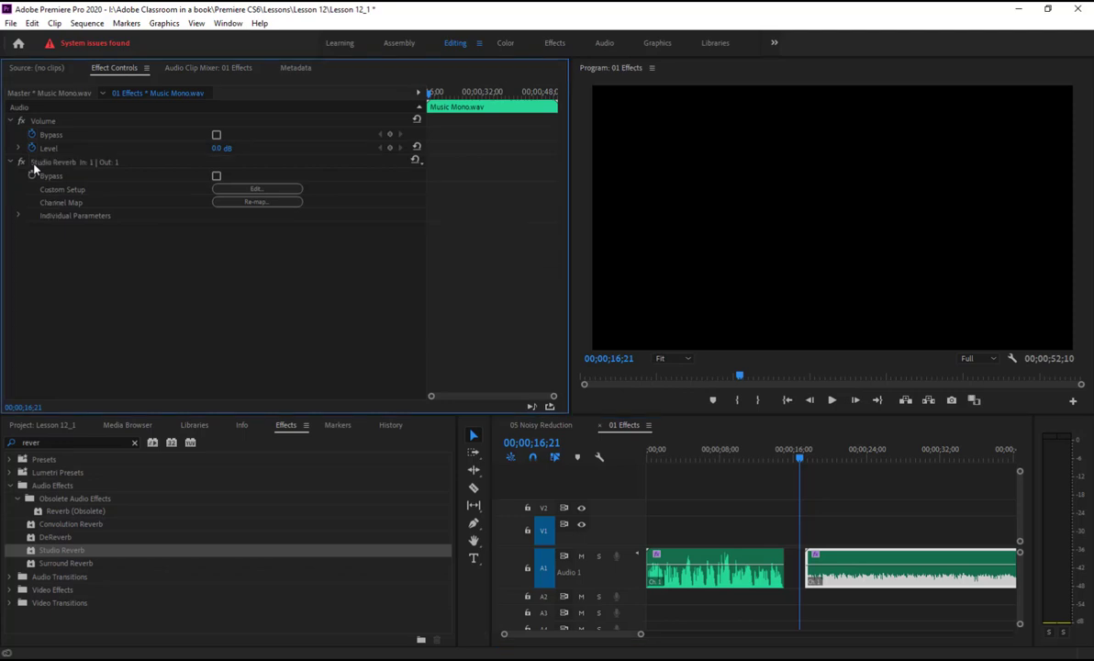
- Move the playhead to 00;00;18;07 and choose the Great Hall preset for the Music Mono clip's Studio Reverb
left_click(415, 160)
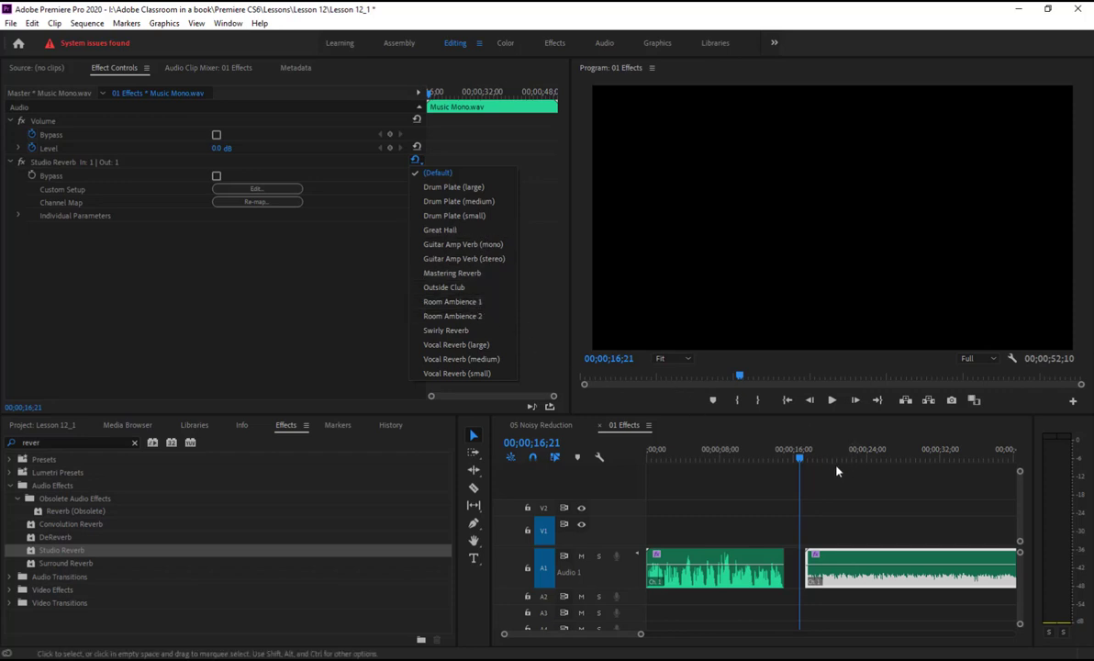
left_click(808, 462)
left_click_drag(808, 463, 812, 463)
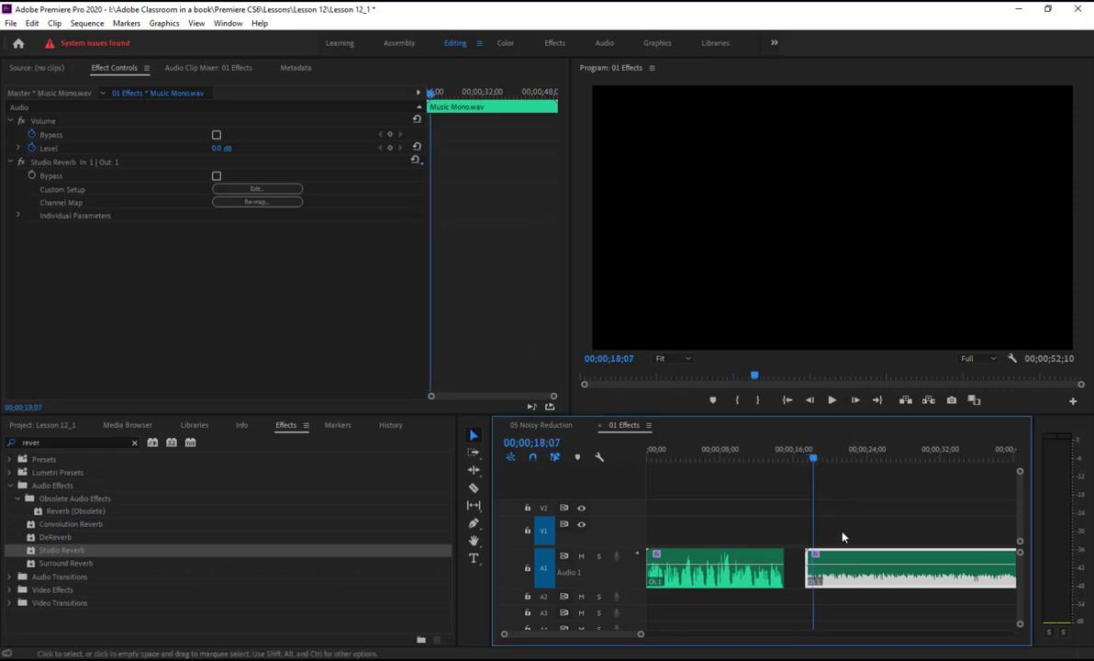
left_click(414, 161)
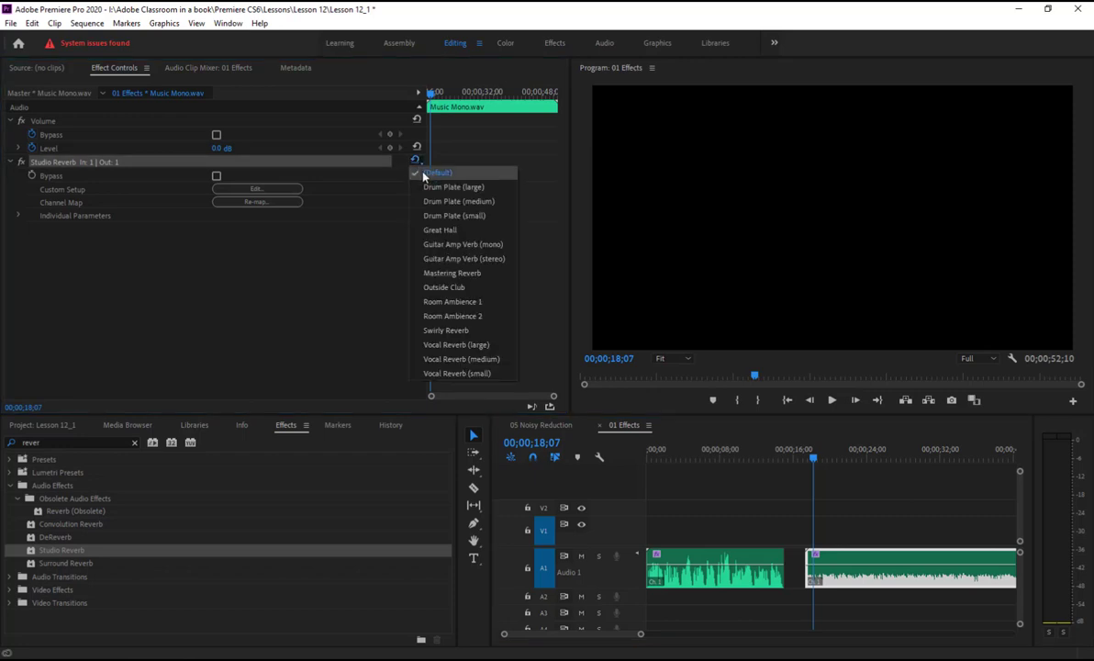
left_click(450, 232)
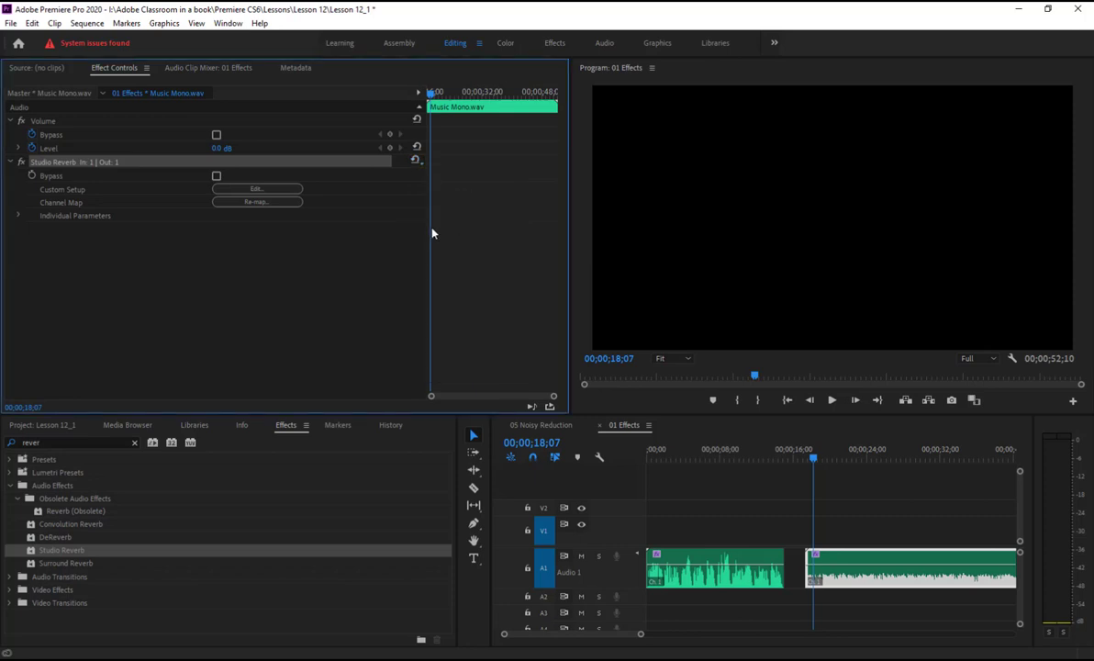
- Examine the Studio Reverb settings in its custom setup editor and expand the effect's individual parameters
left_click(257, 188)
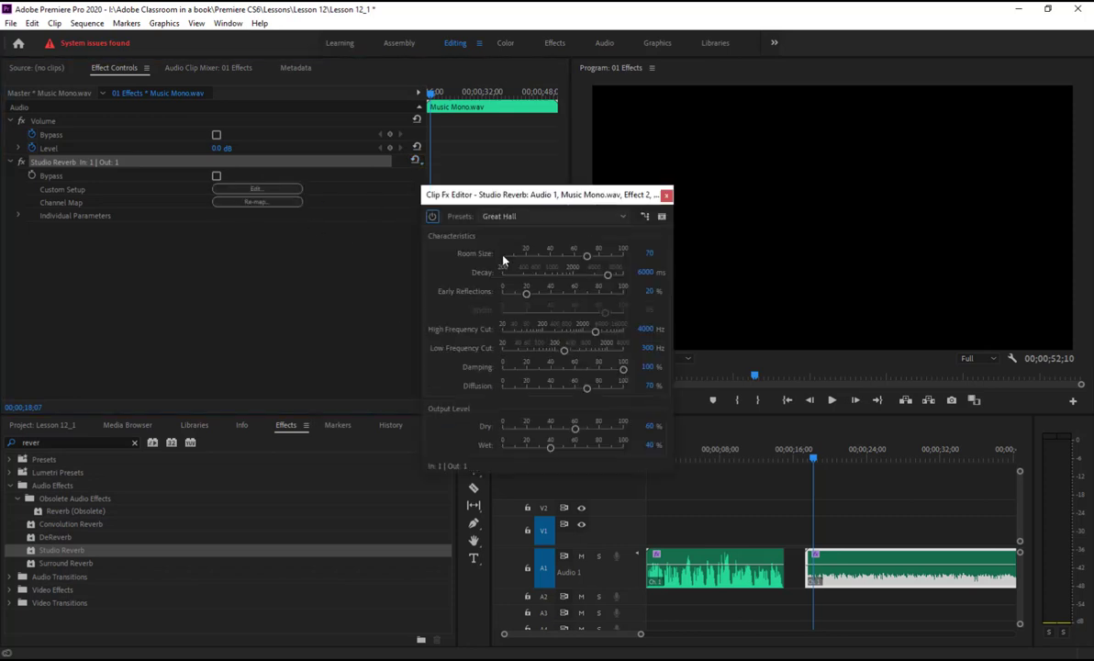
left_click(666, 194)
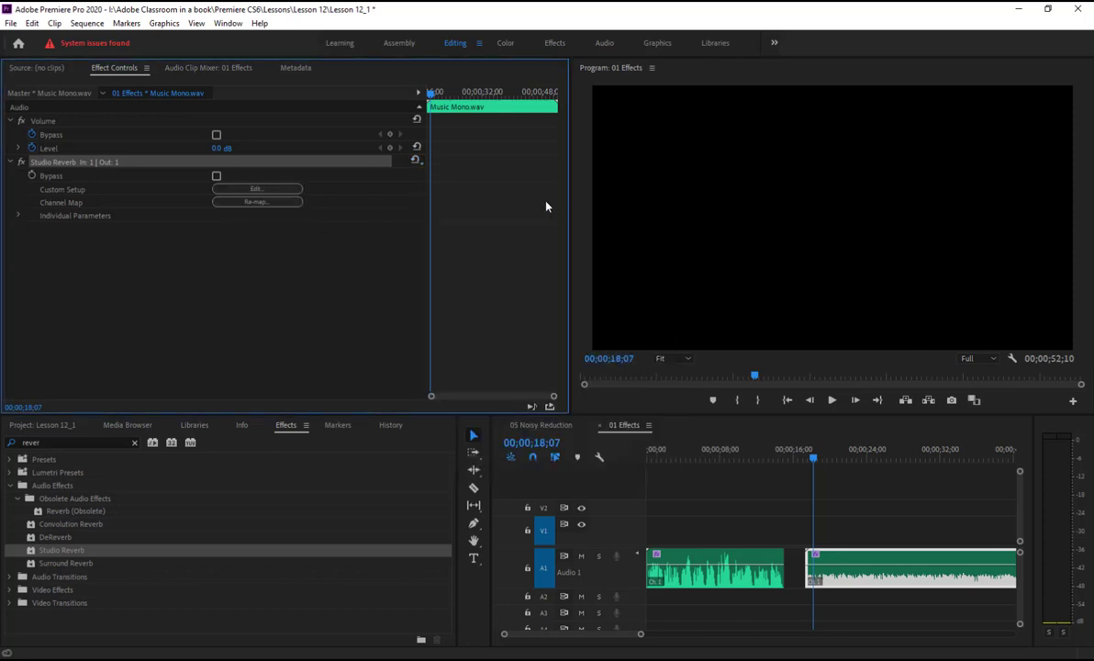
left_click(15, 216)
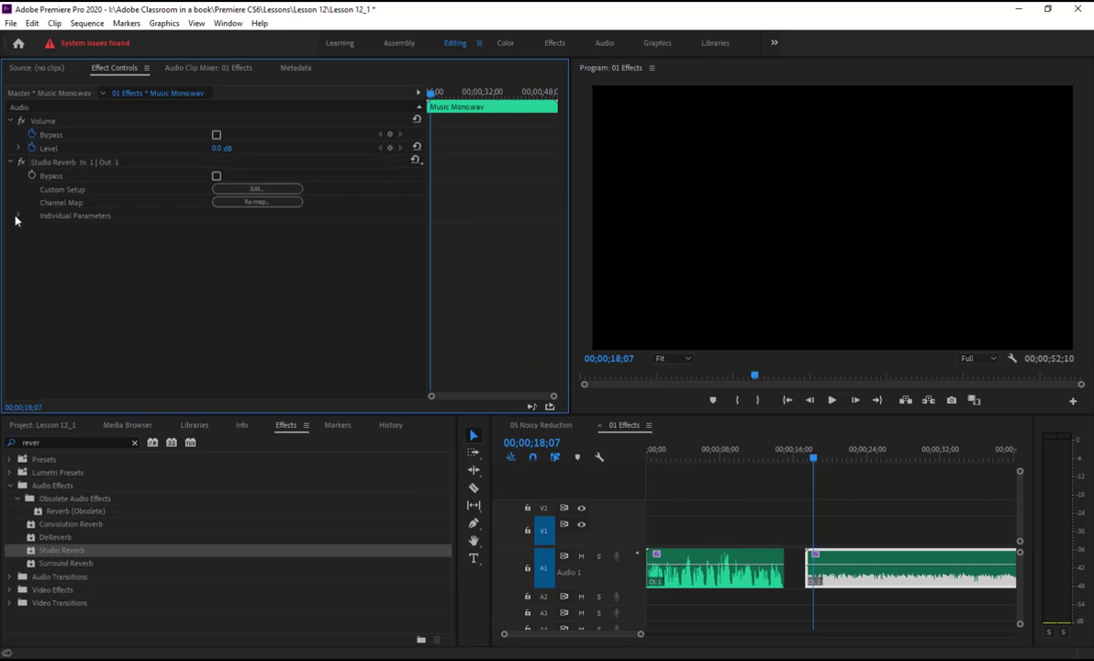
left_click(16, 216)
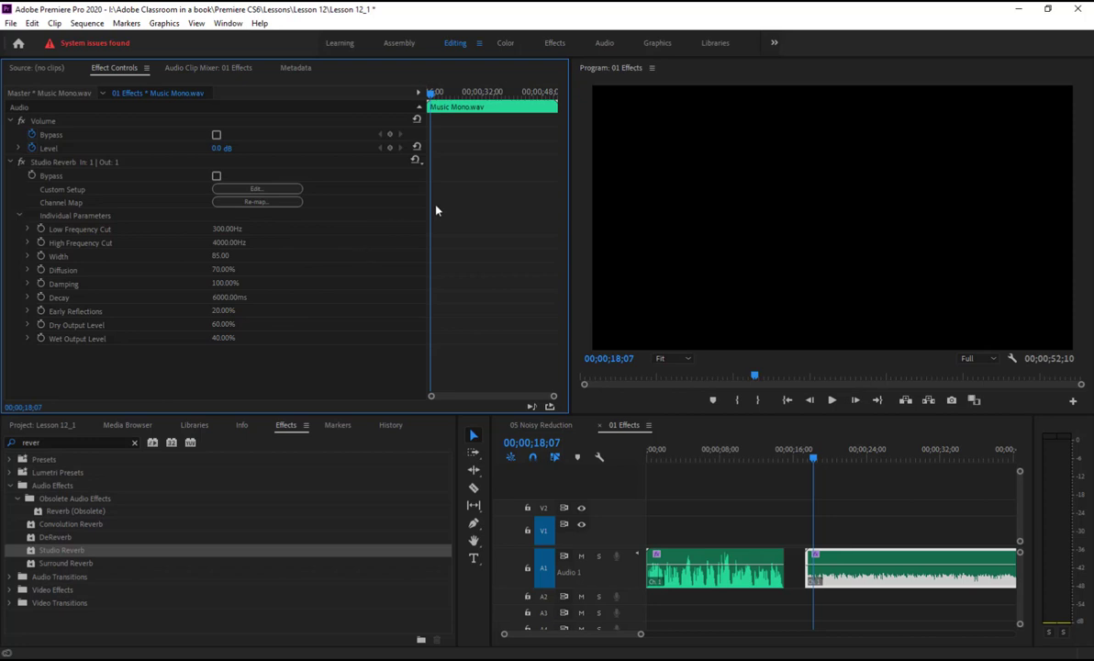
- Play the Music Mono clip, toggling Studio Reverb and trying its Swirly Reverb preset, and settle on Drum Plate (large) before stopping playback
left_click(833, 400)
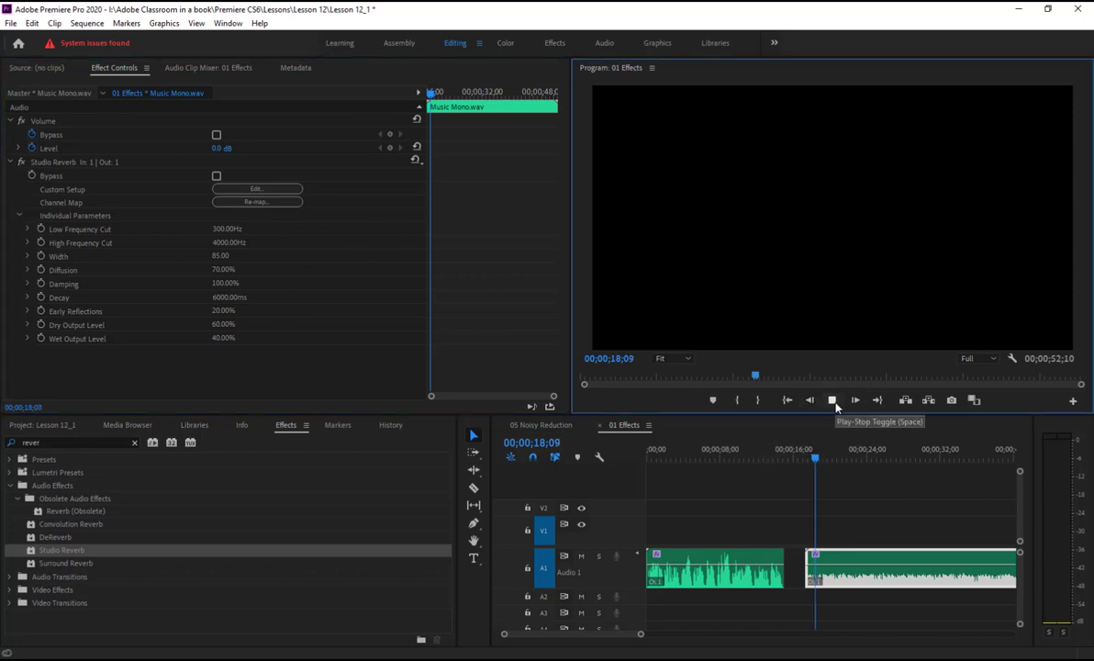
left_click(21, 163)
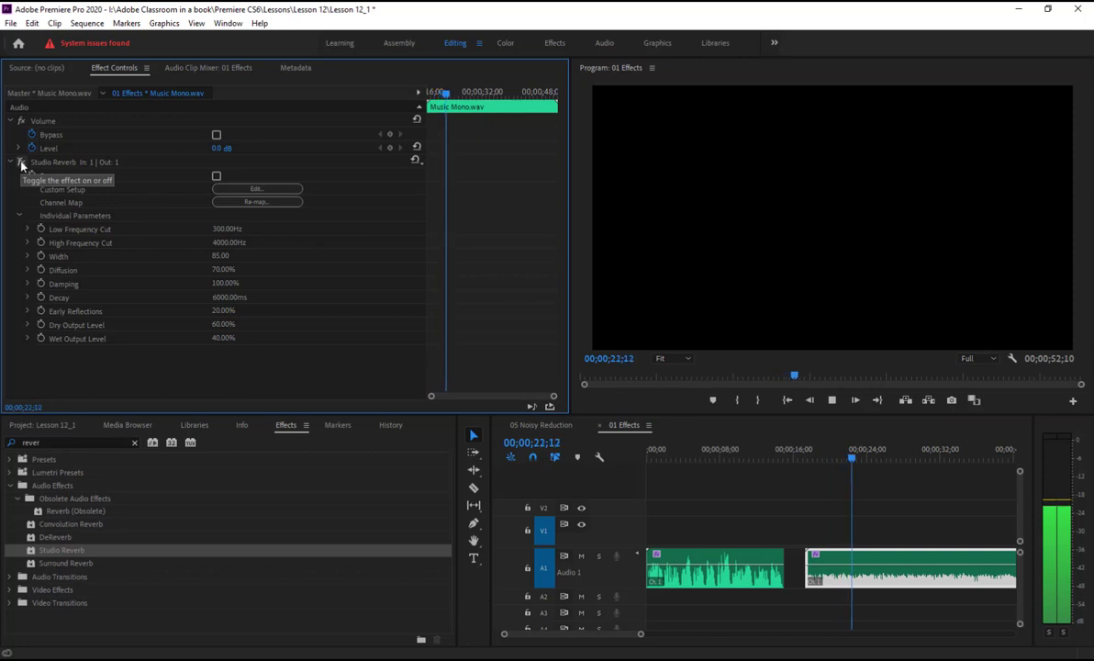
left_click(415, 160)
left_click(427, 303)
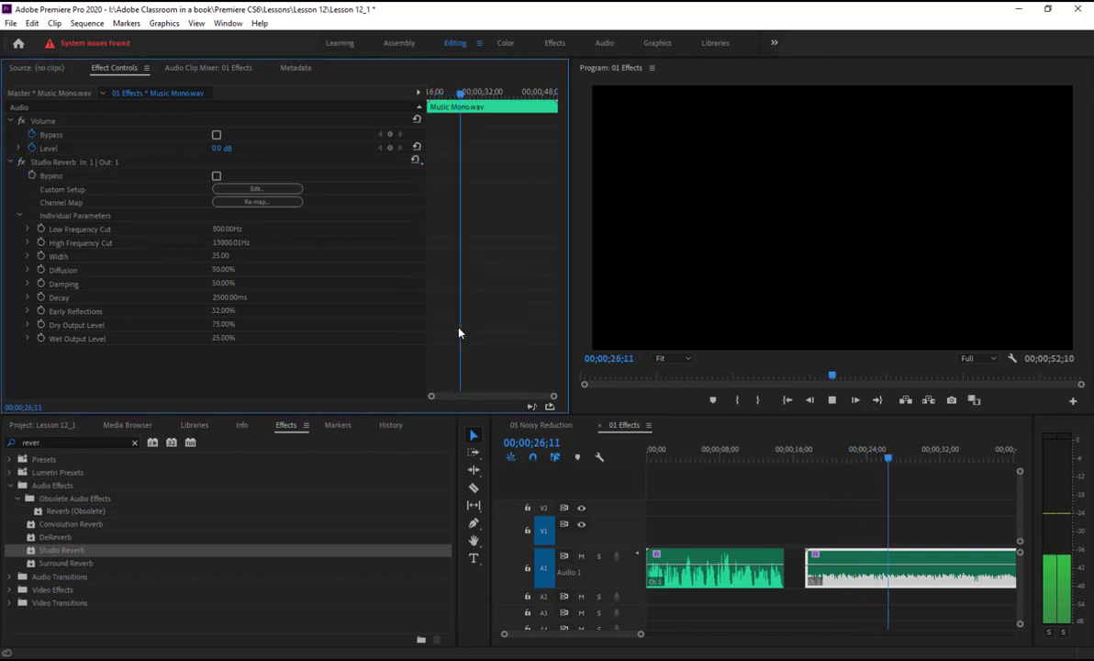
left_click(416, 160)
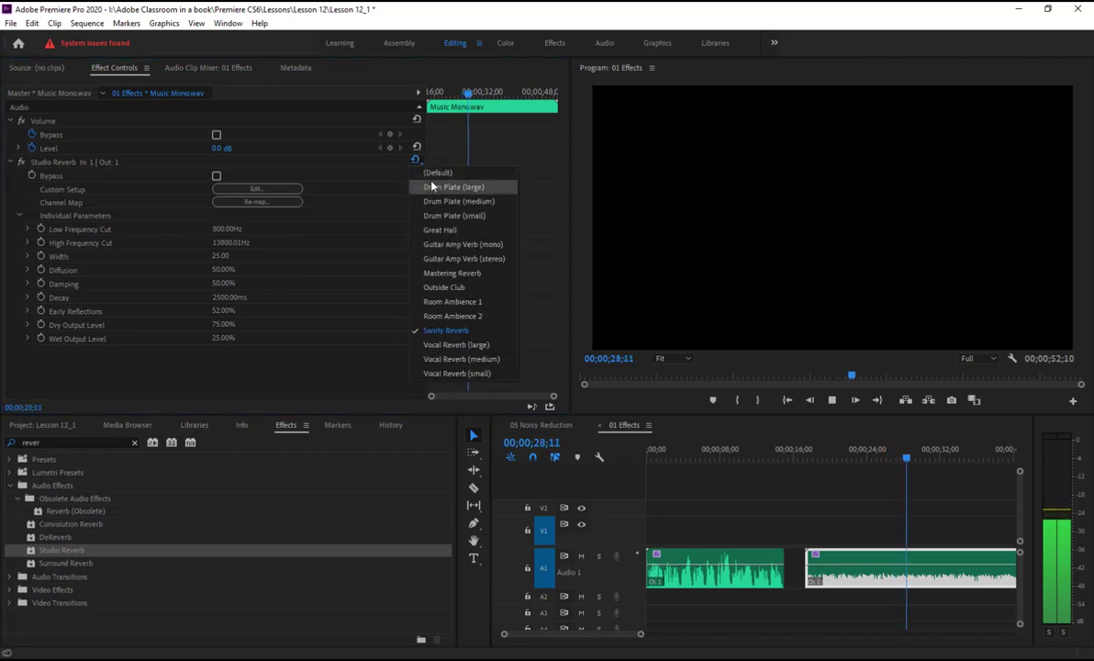
left_click(435, 189)
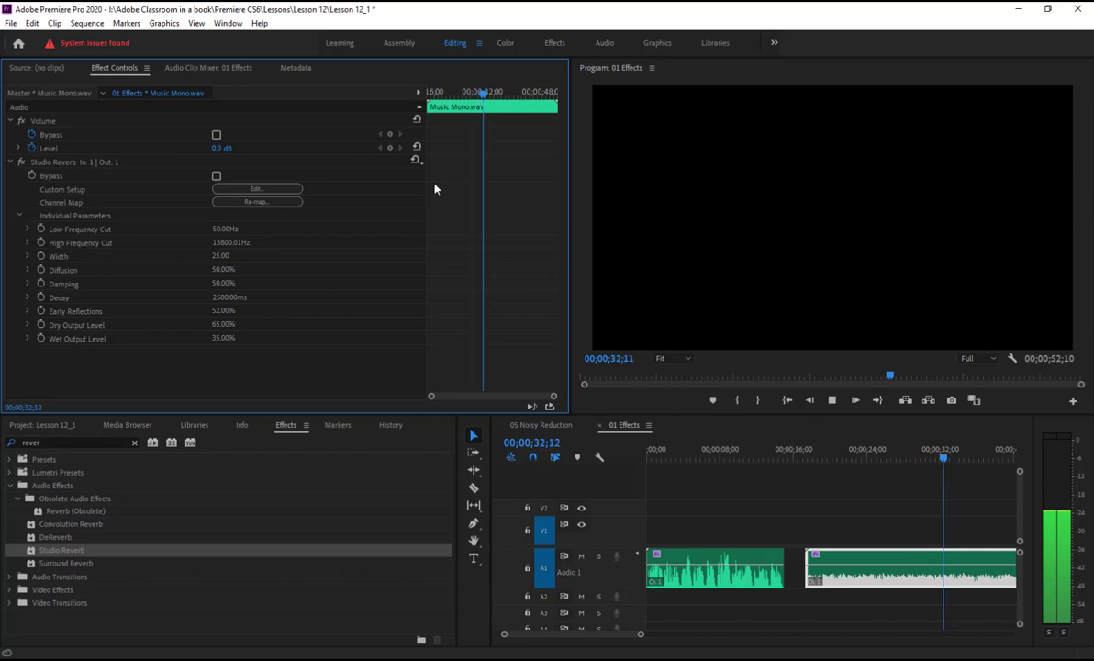
key("space")
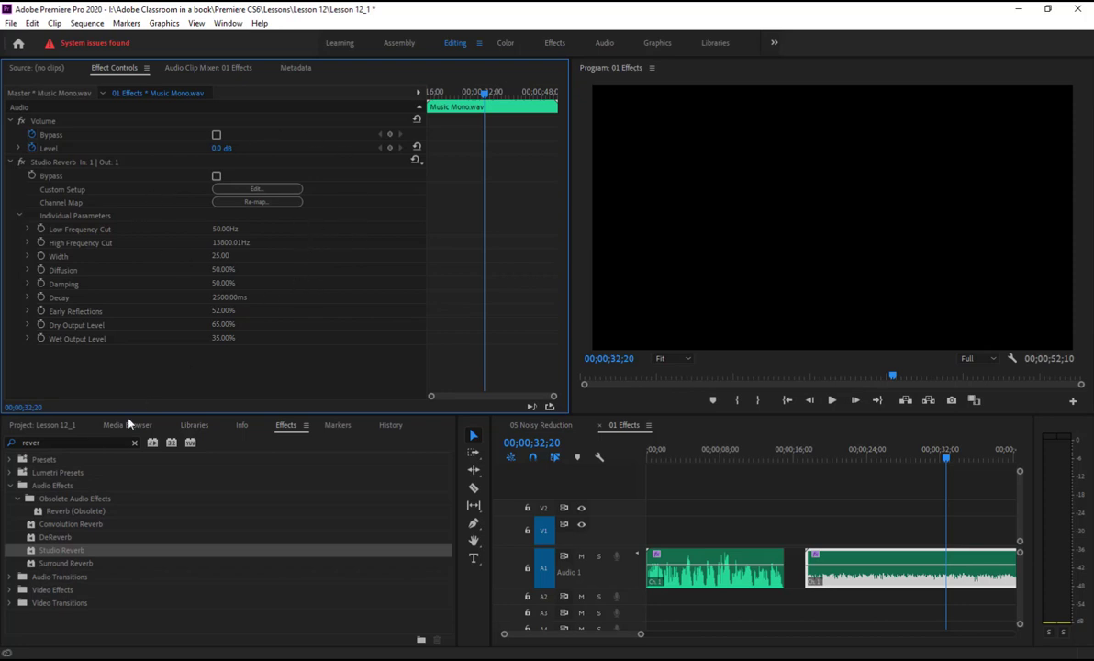
- Find the current (non-obsolete) Pitch Shifter effect and apply it to the Ad Cliches Mono voice clip
double_click(64, 443)
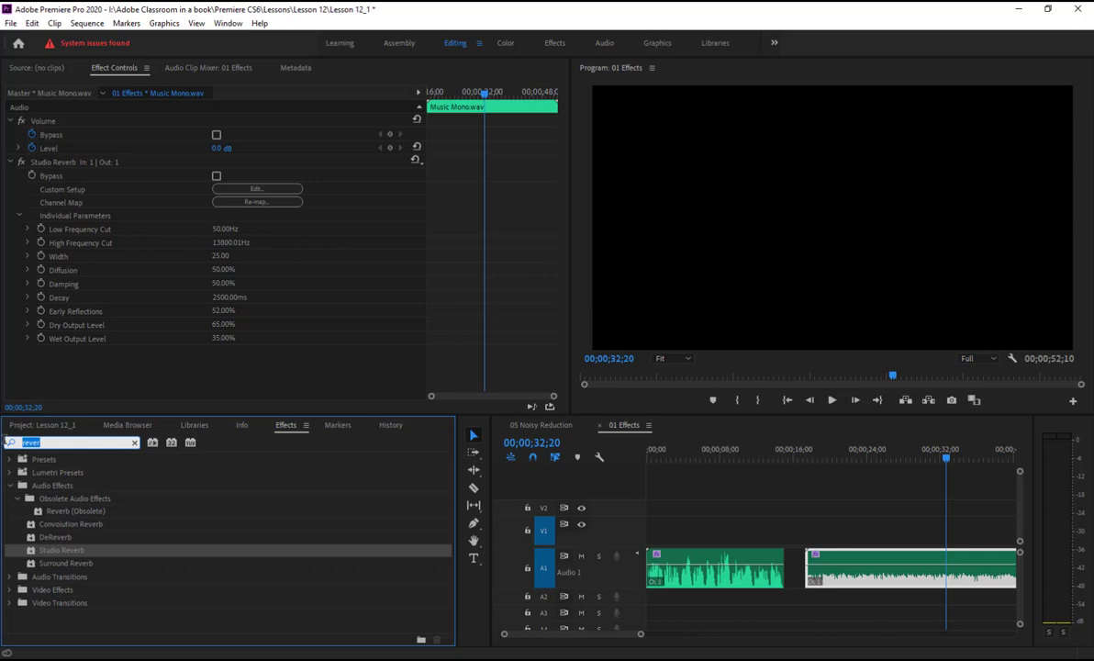
type("pit")
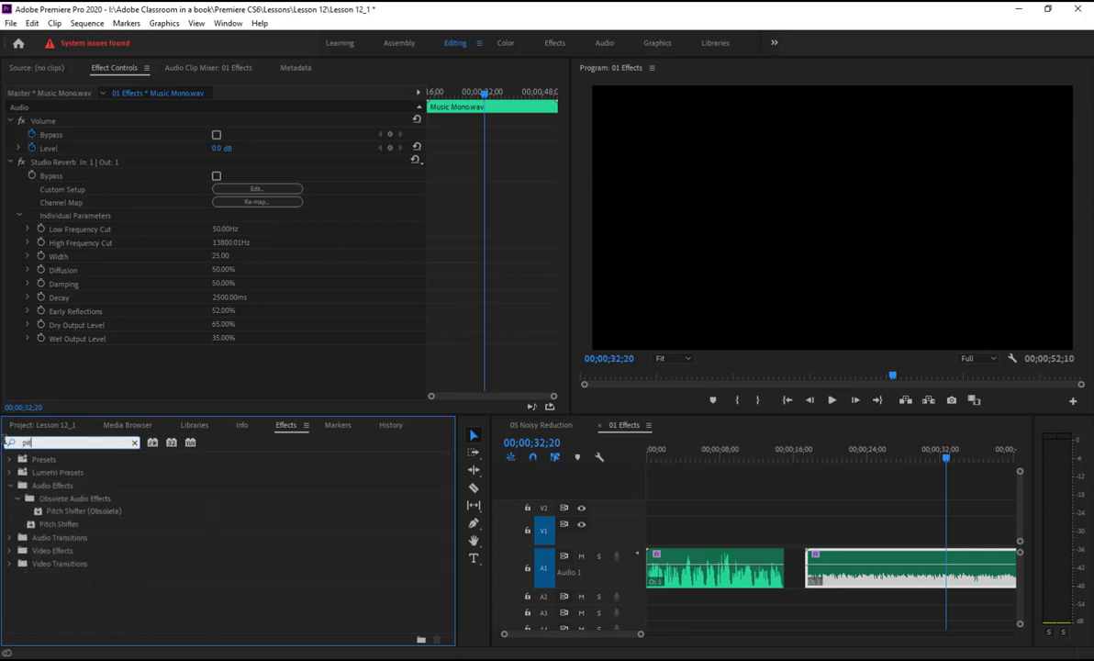
left_click(57, 512)
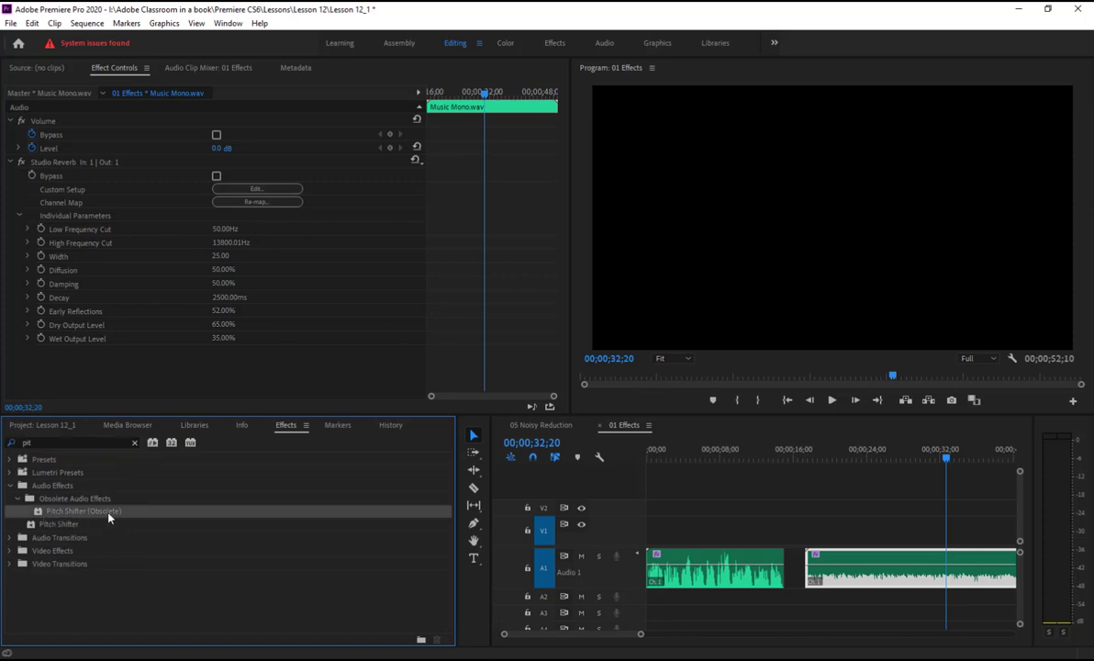
left_click(35, 524)
left_click_drag(31, 526, 706, 568)
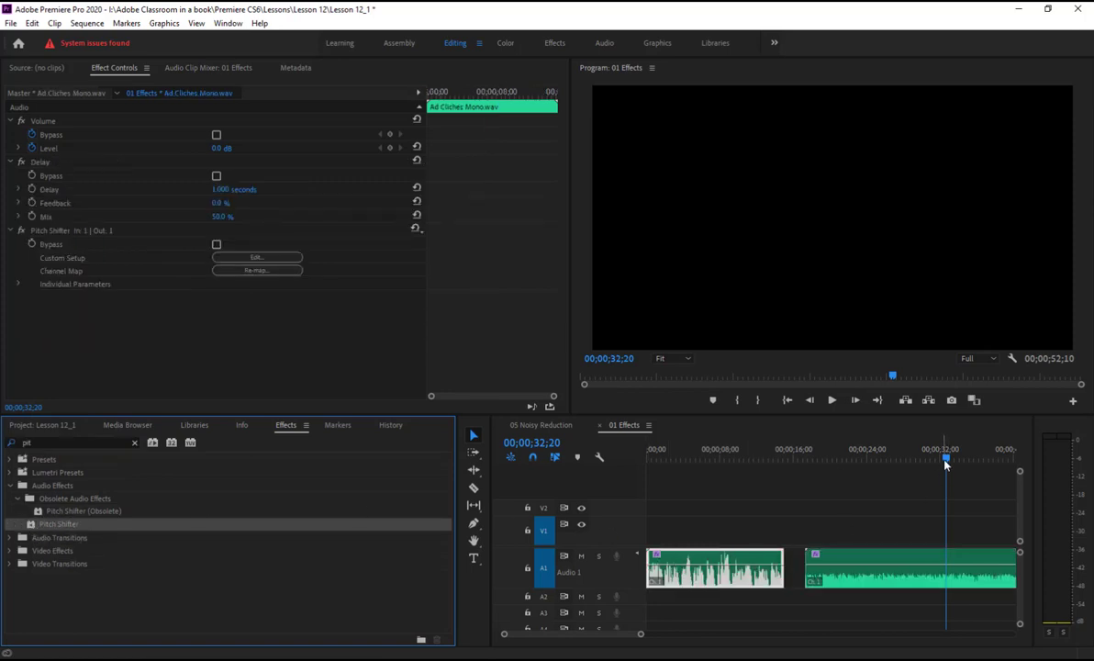
- Play the voice clip from near its start and delete its Delay effect
left_click(655, 451)
key("space")
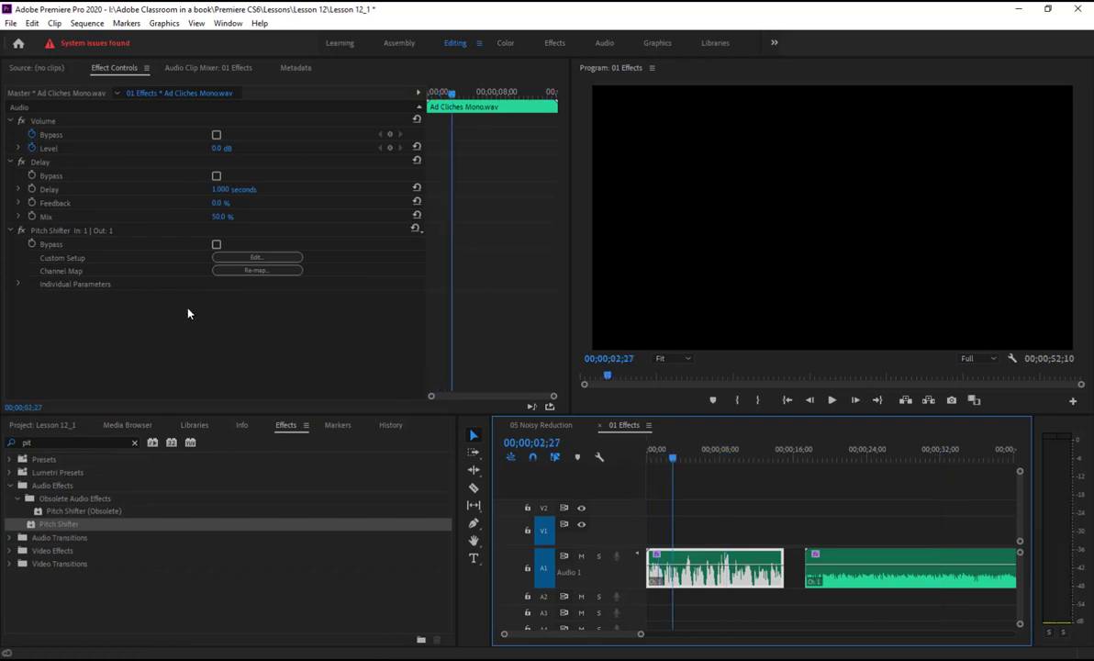
left_click(39, 163)
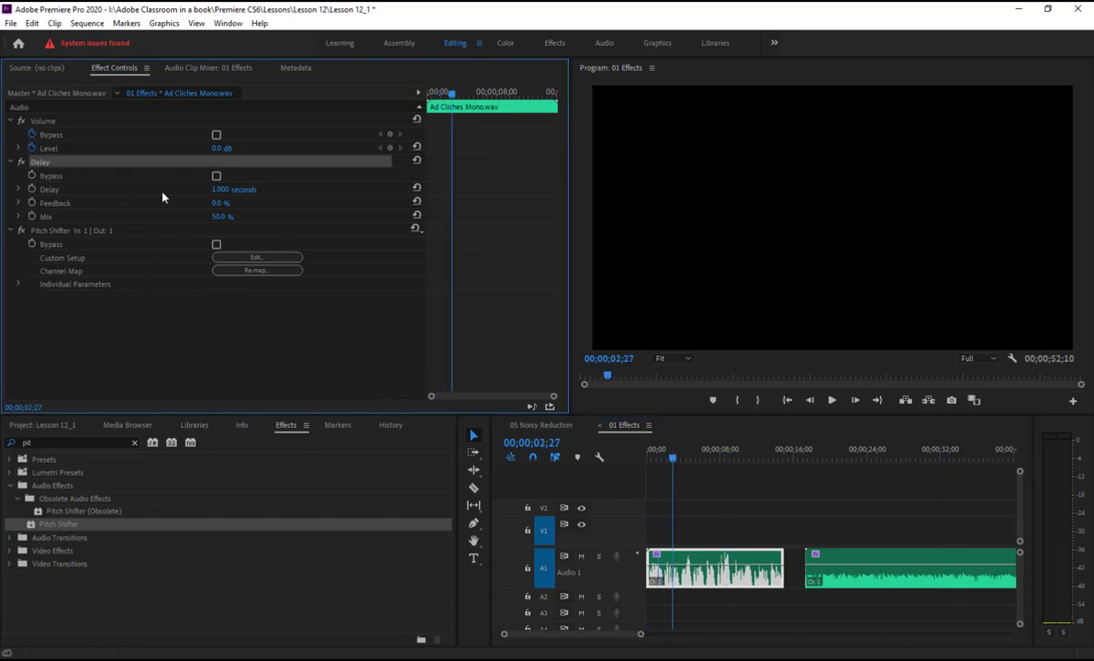
key("Delete")
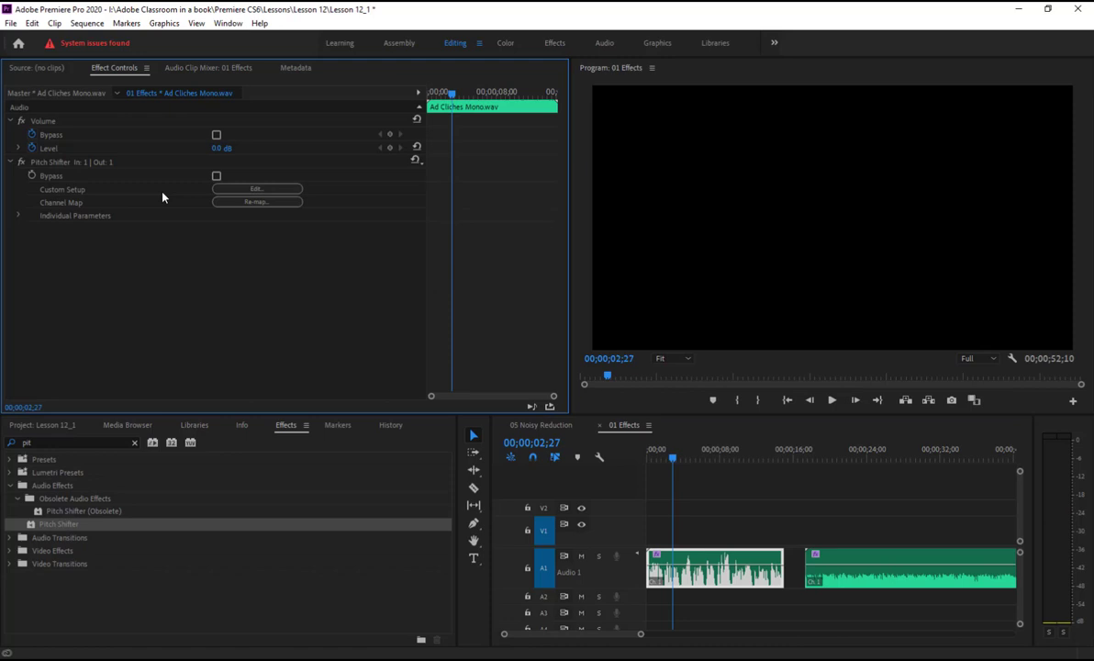
- Return the playhead to the sequence start, switch Pitch Shifter off and play a moment of the unprocessed voice
left_click(591, 424)
key("Home")
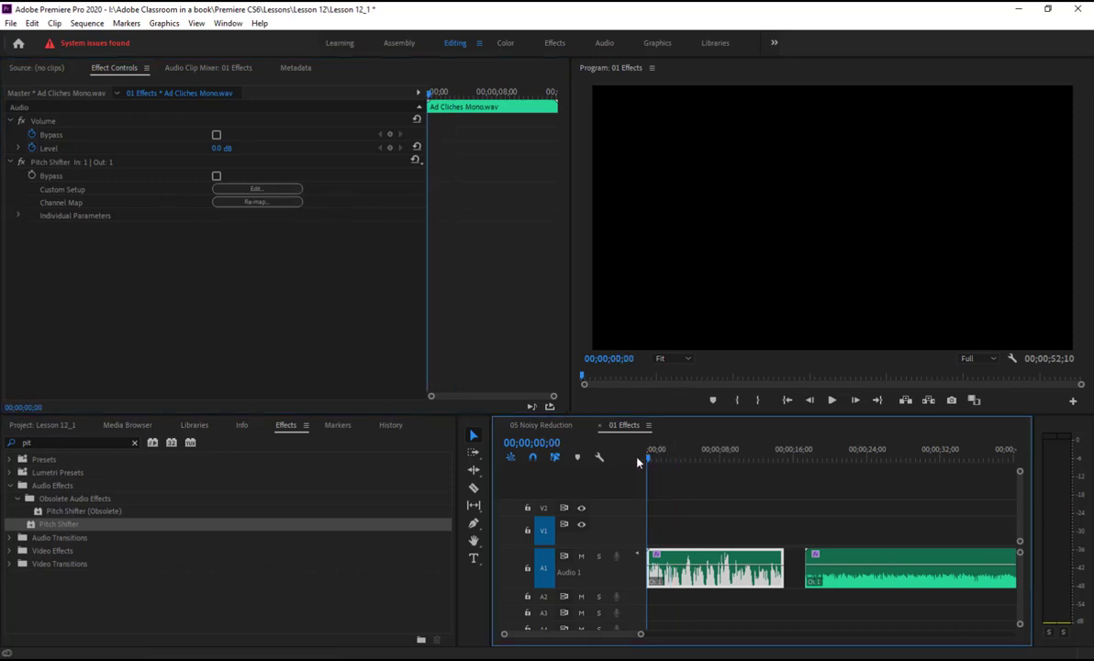
left_click(21, 161)
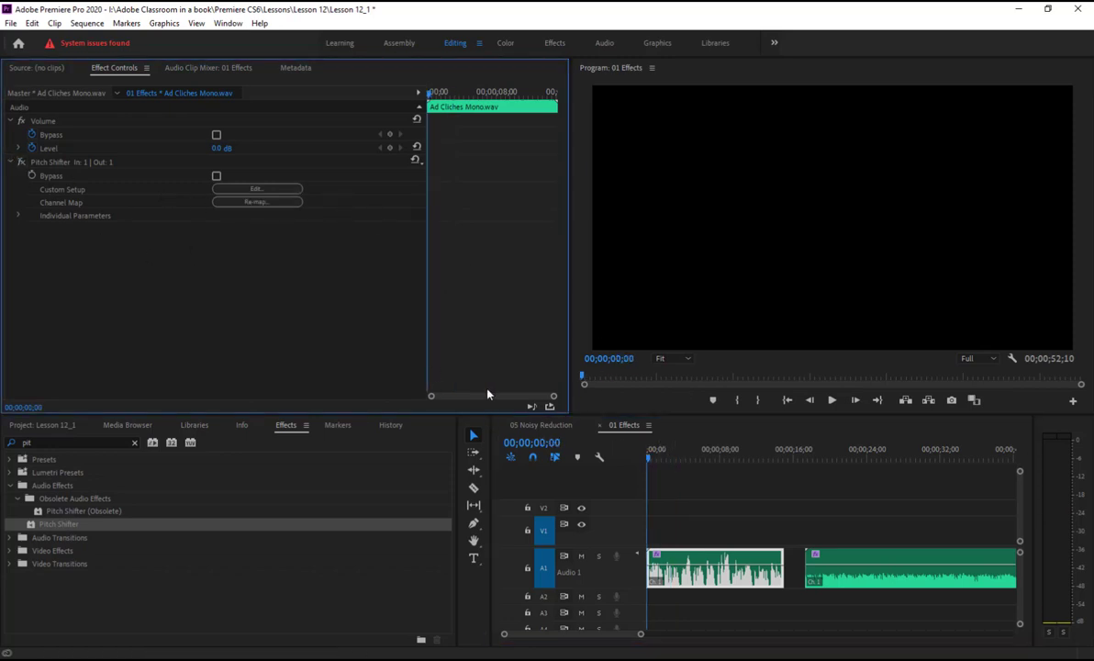
left_click(833, 400)
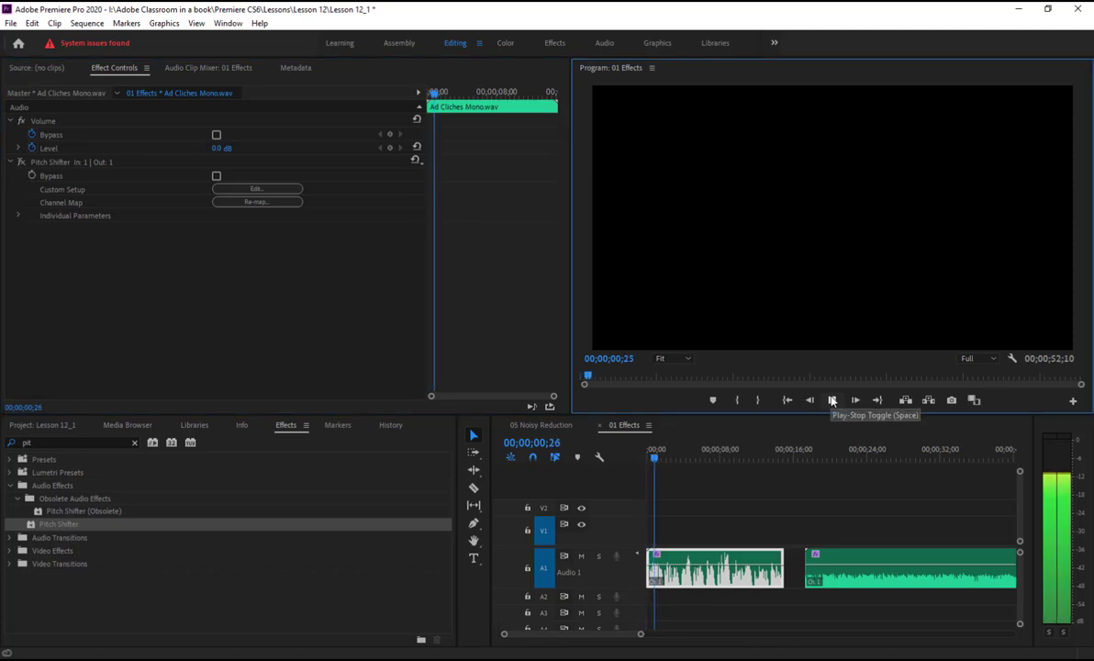
left_click(832, 400)
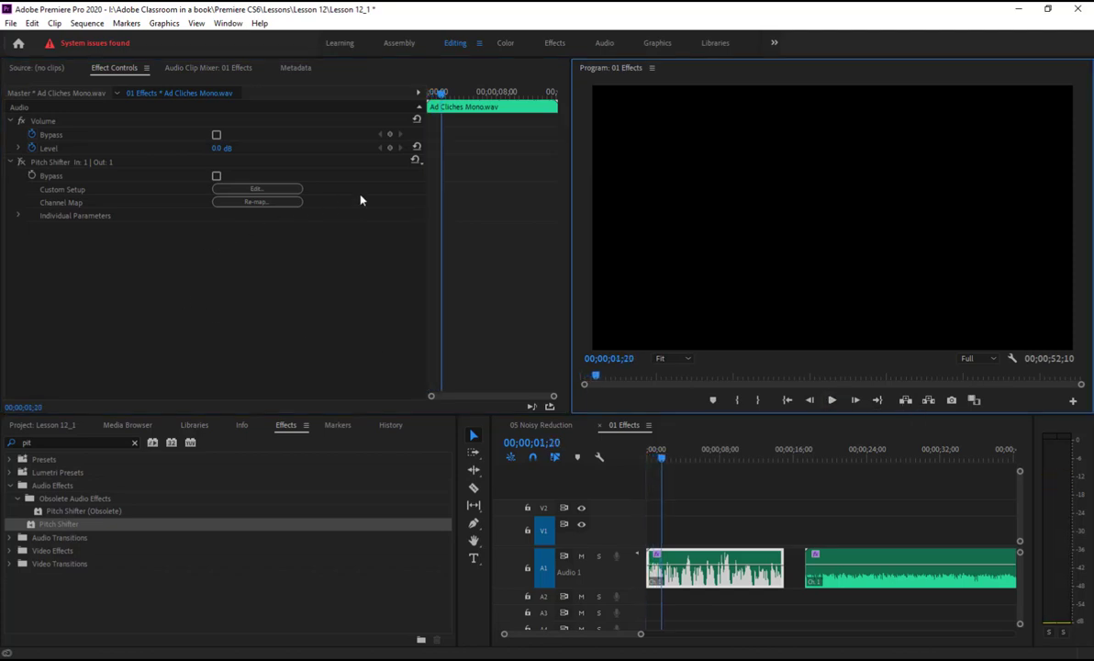
- Choose the Angry Gerbil preset for Pitch Shifter and play the voice clip with the effect switched back on
left_click(415, 161)
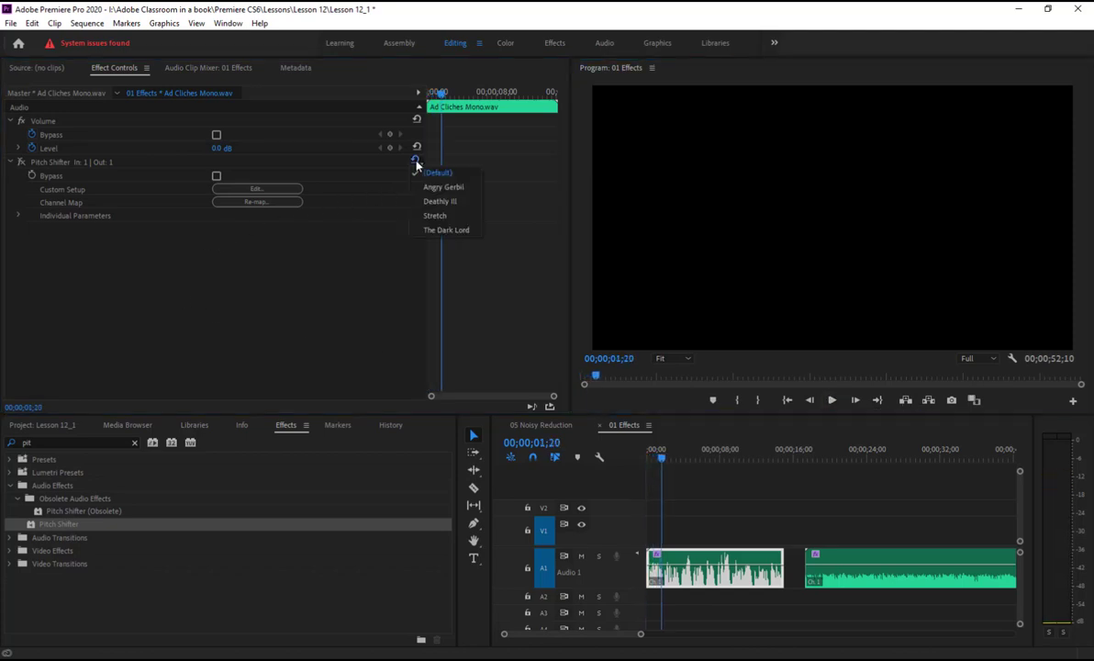
left_click(463, 189)
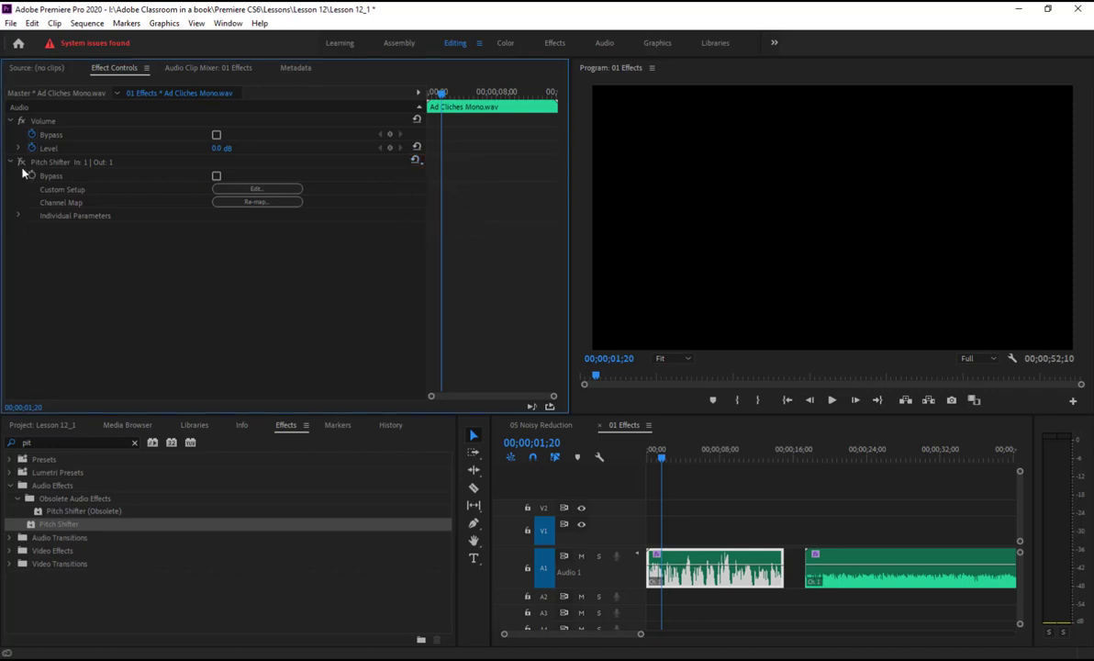
left_click(831, 401)
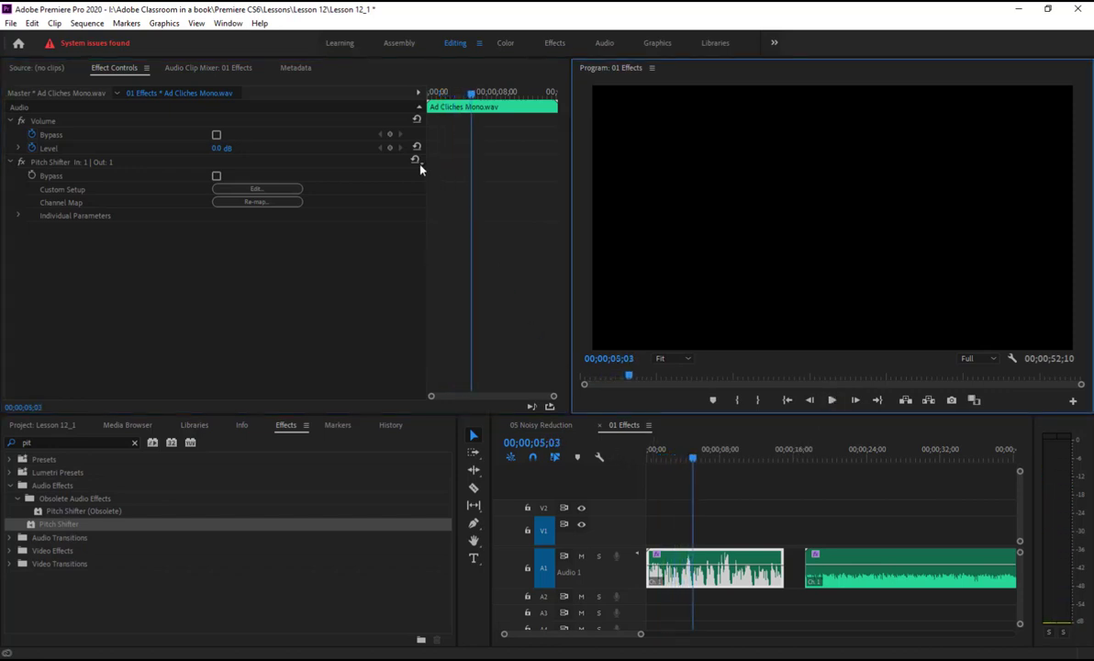
- Try The Dark Lord preset for Pitch Shifter and play the next part of the voice clip
left_click(417, 158)
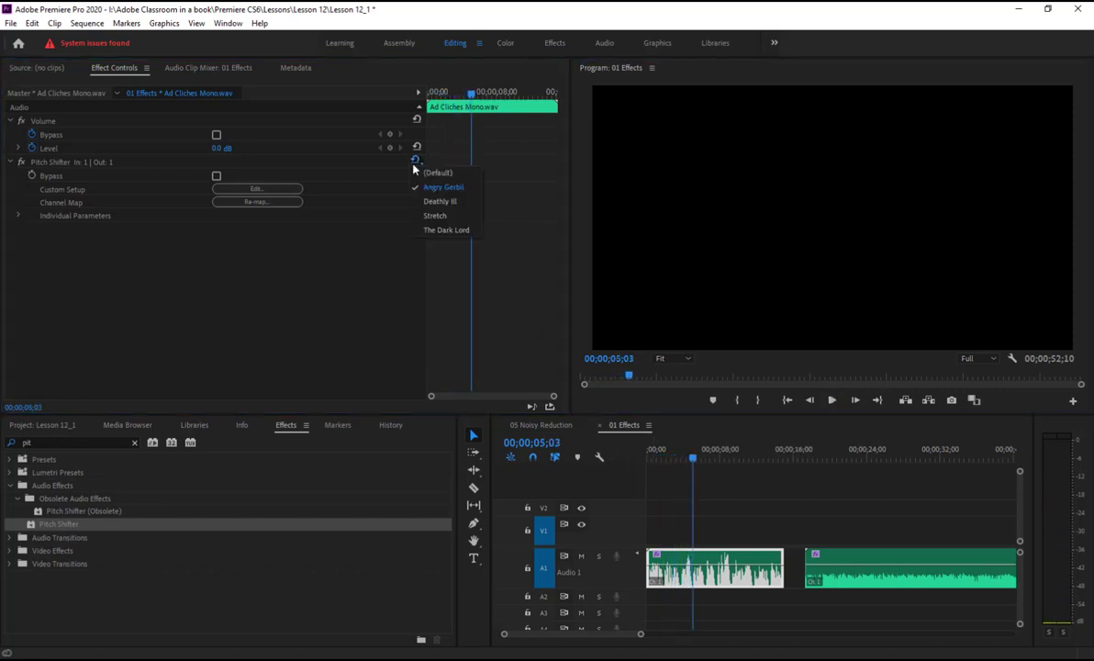
left_click(450, 230)
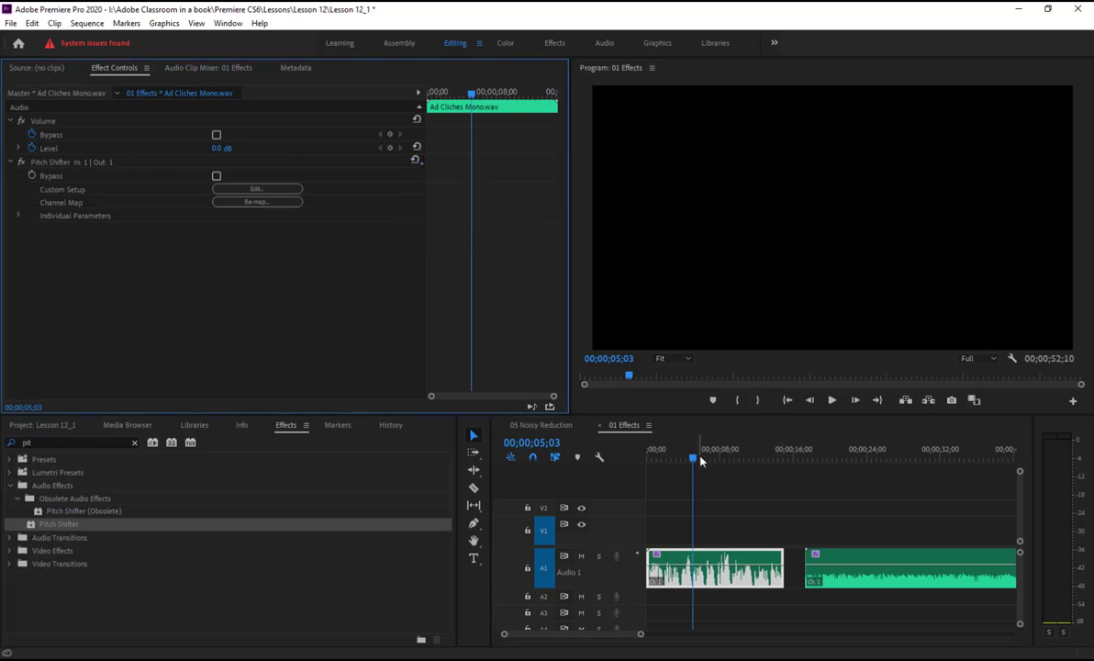
key("space")
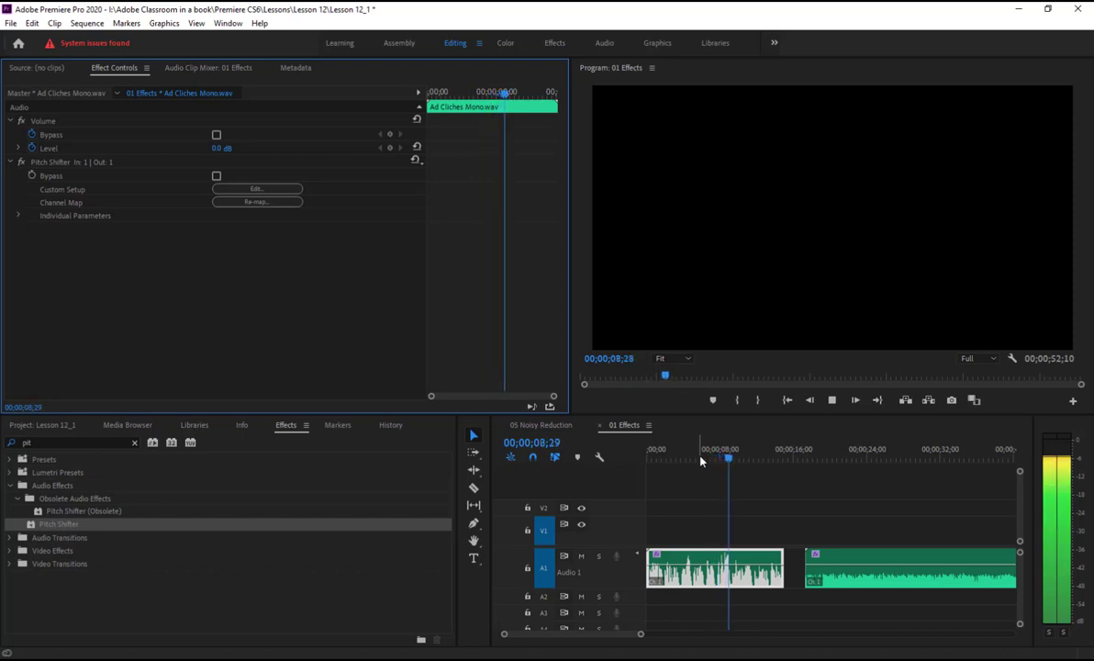
key("space")
- Try the Deathly Ill preset for Pitch Shifter, playing the voice from near its start and toggling the effect to compare
left_click(416, 158)
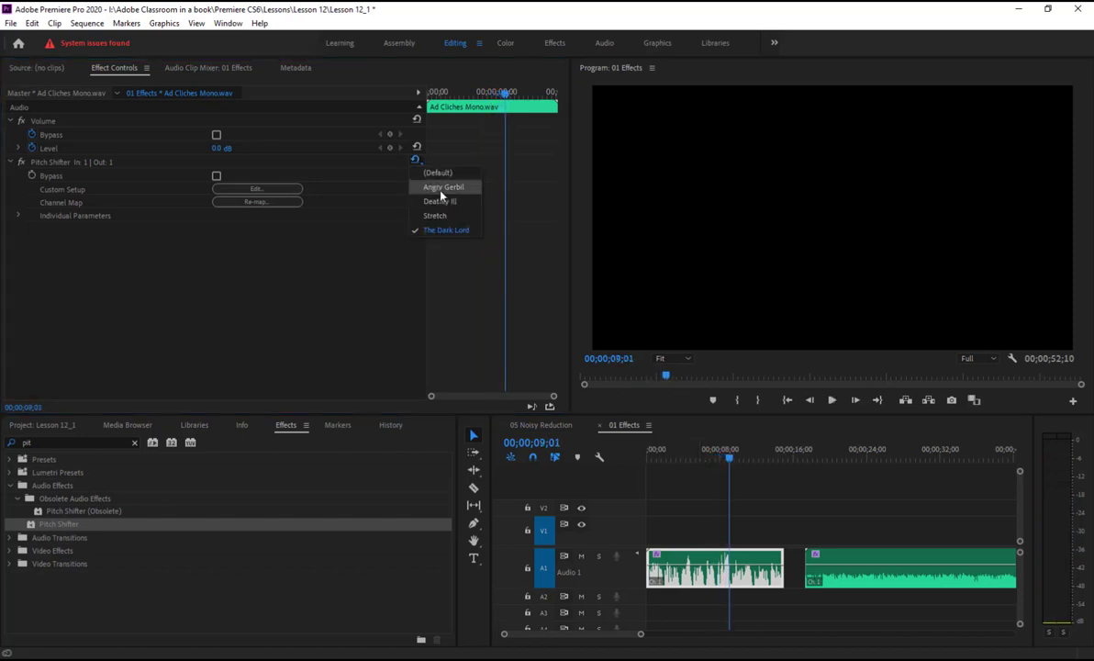
left_click(441, 188)
left_click_drag(735, 461, 663, 454)
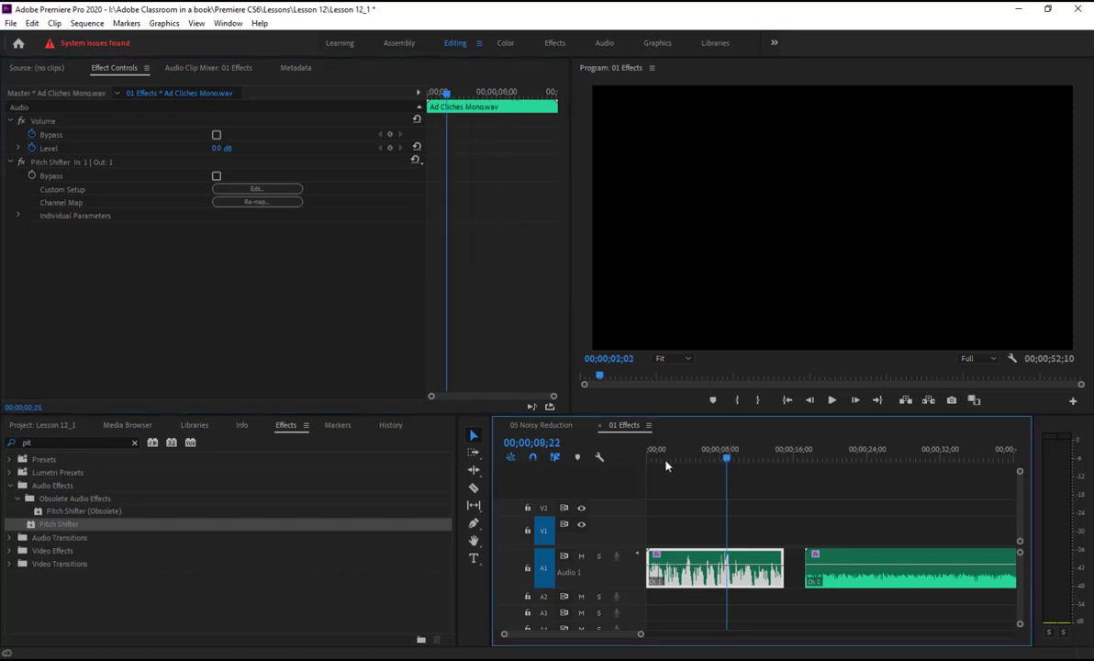
left_click(832, 400)
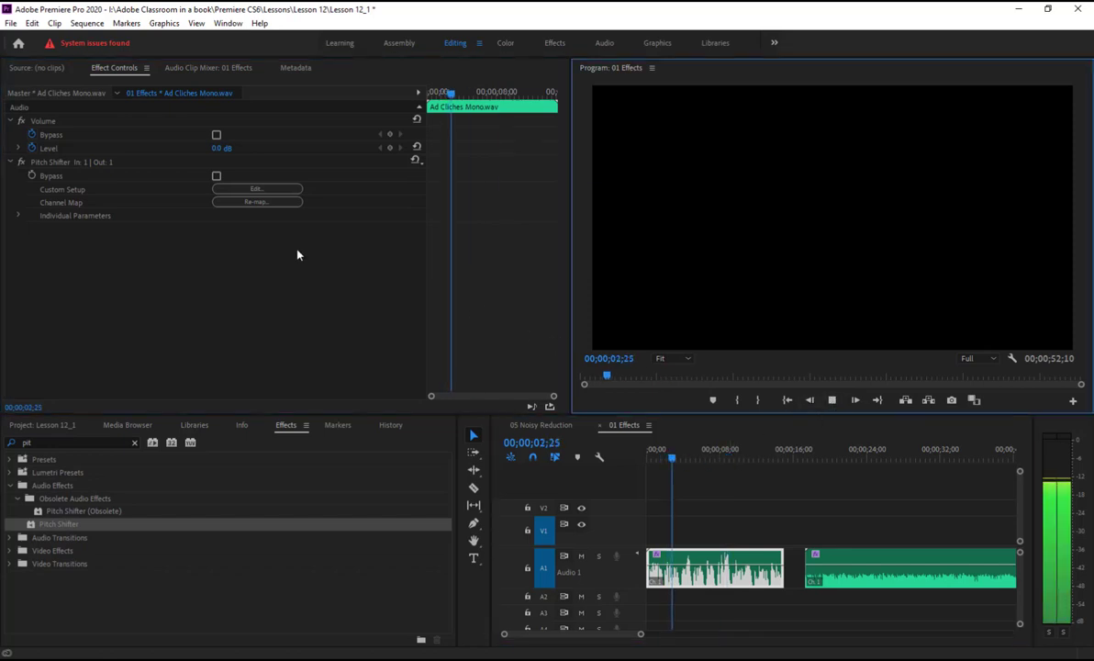
left_click(22, 165)
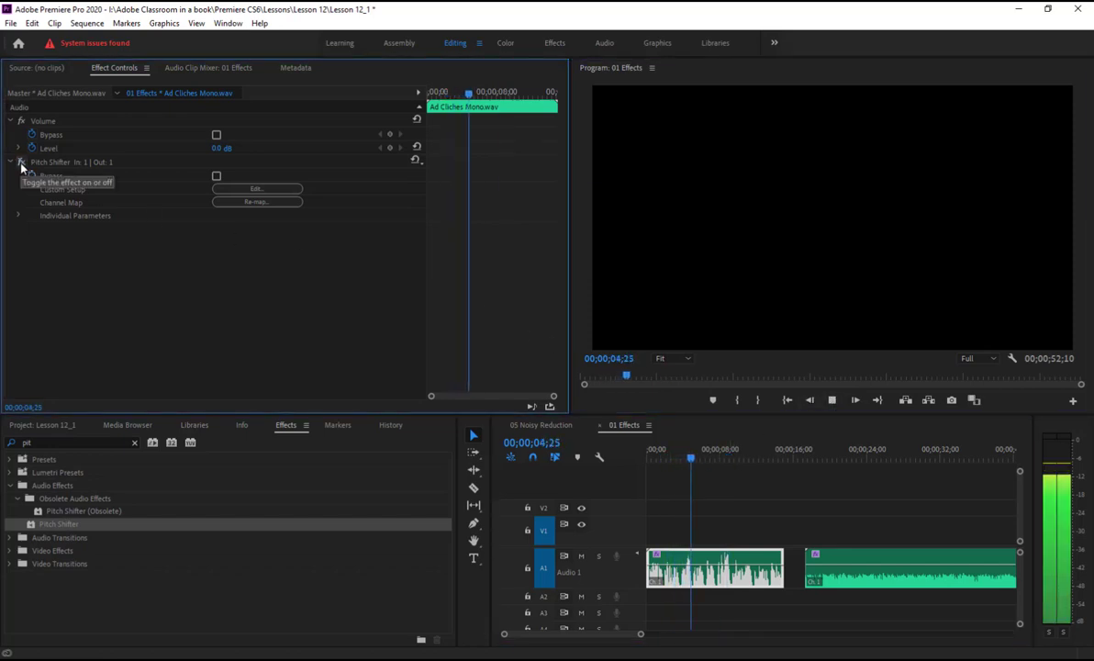
- Choose the Stretch preset for Pitch Shifter during playback, stop after listening, and clear the effects search
left_click(415, 161)
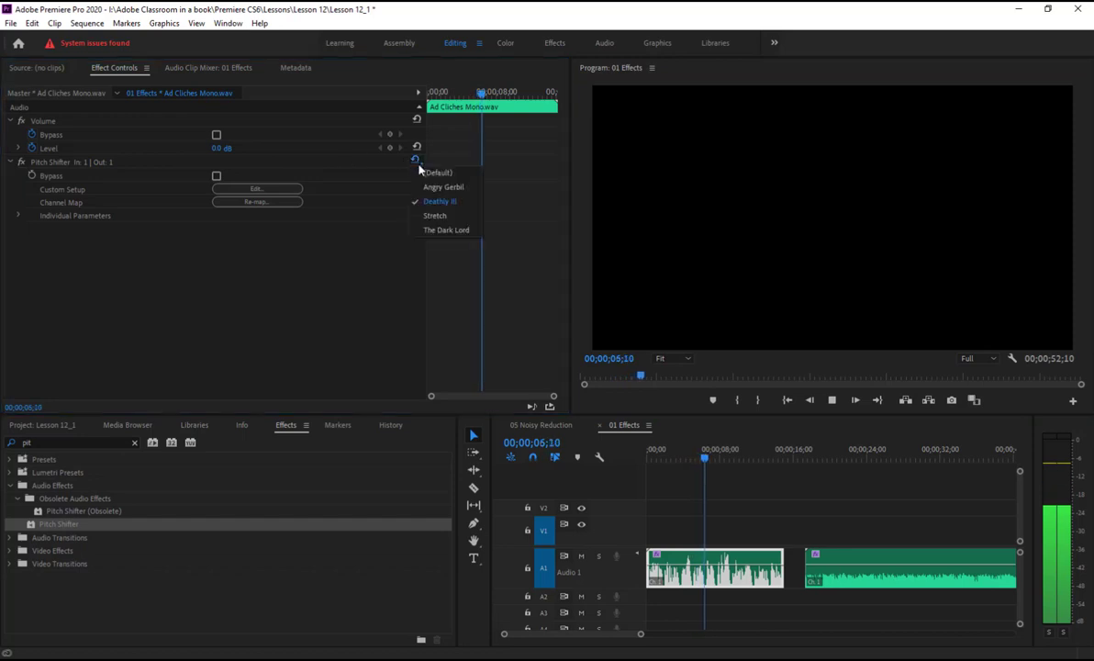
left_click(441, 215)
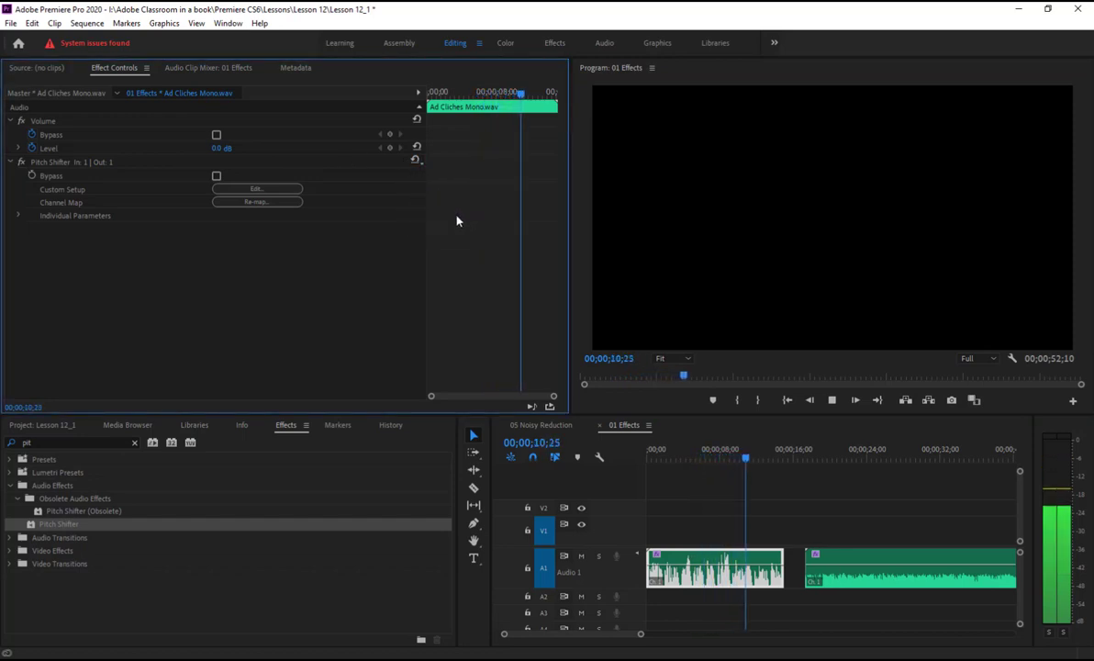
key("space")
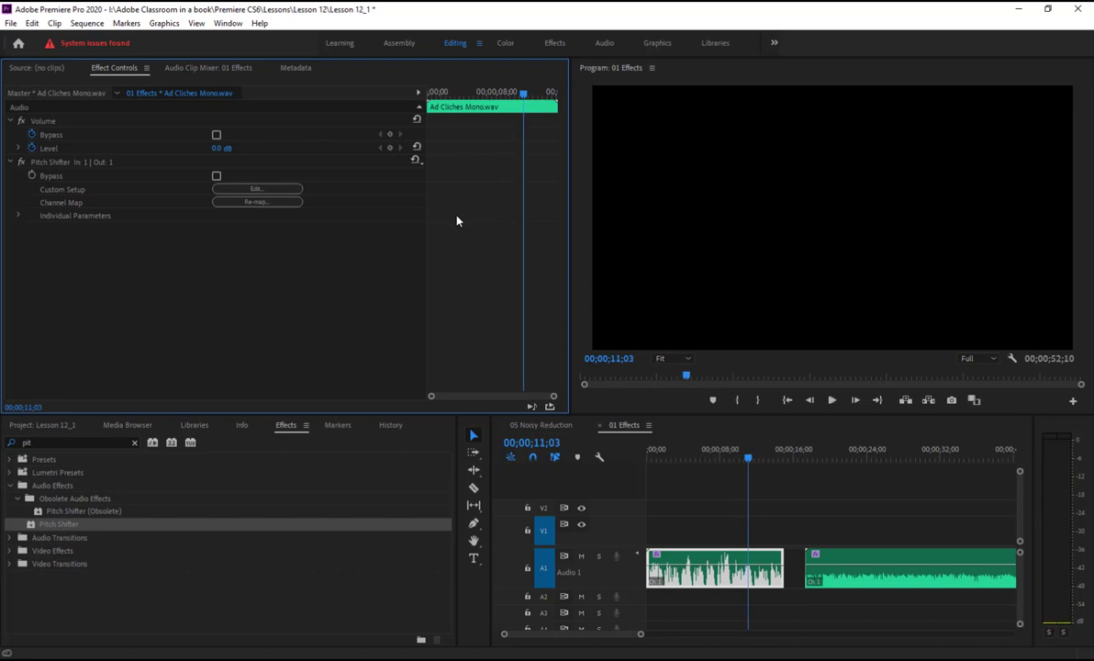
left_click(134, 442)
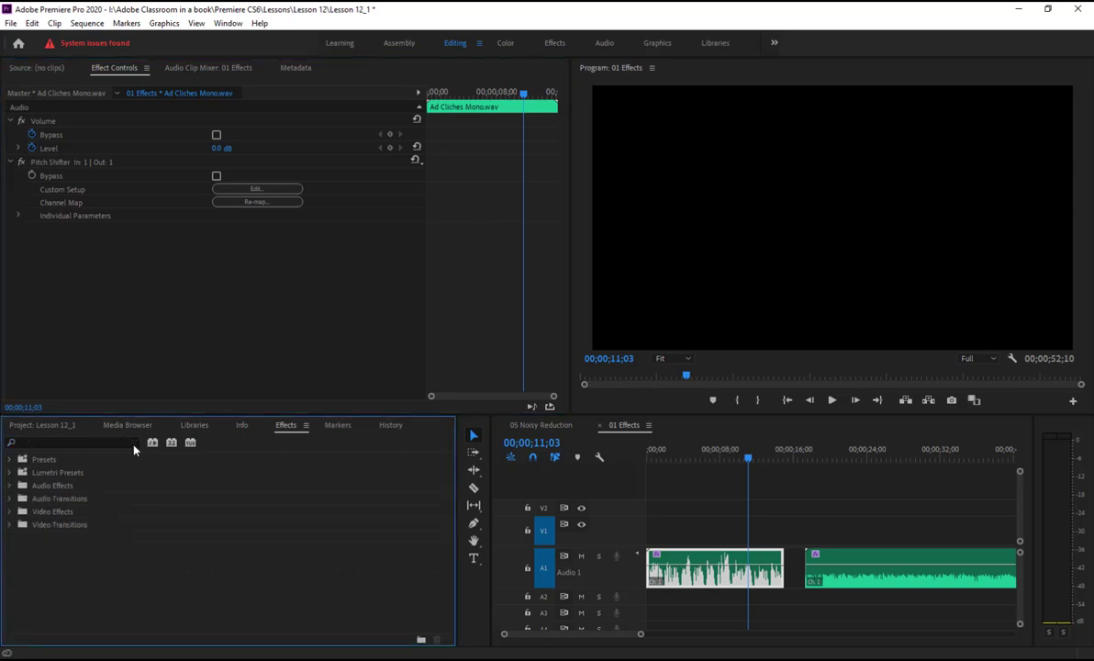